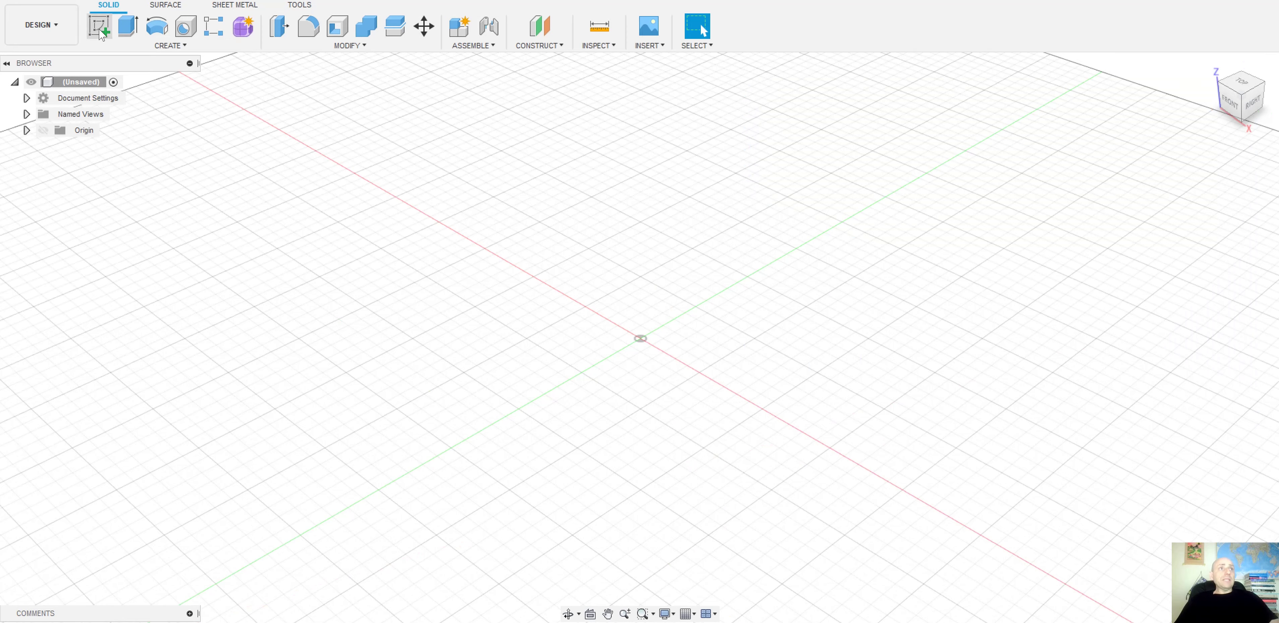
- On the XY ground plane, sketch an origin-centred circle and dimension its diameter to 100 mm
{"action": "left_click", "coordinate": [99, 32]}
{"action": "left_click", "coordinate": [719, 341]}
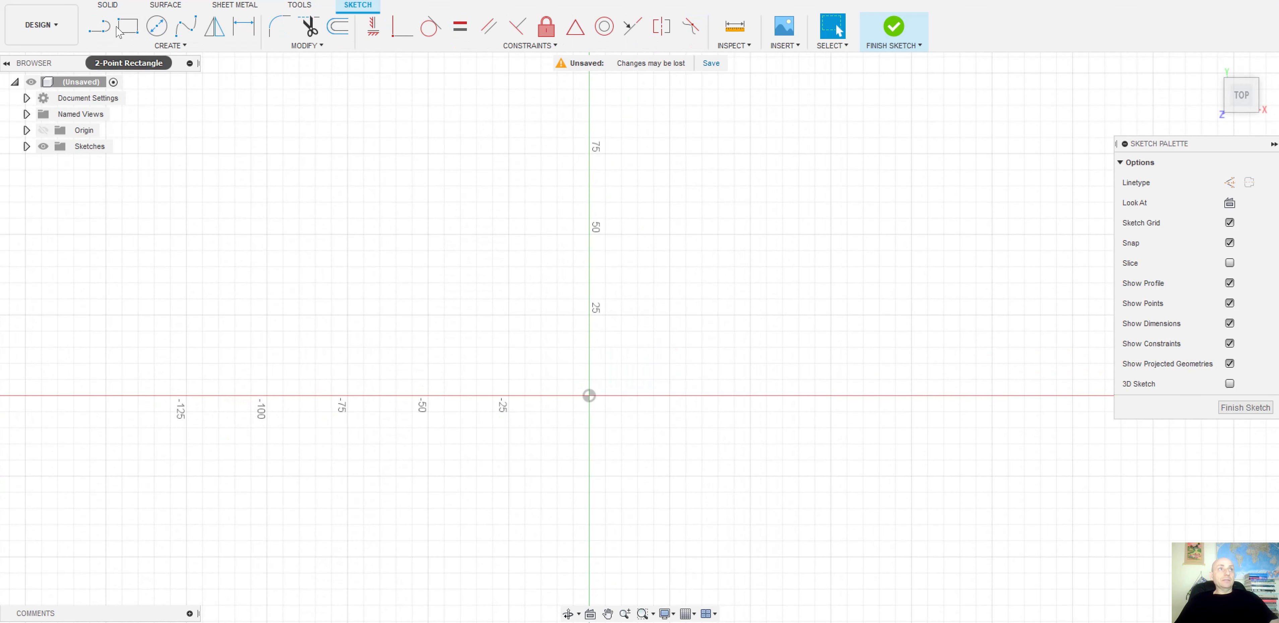
{"action": "left_click", "coordinate": [156, 26]}
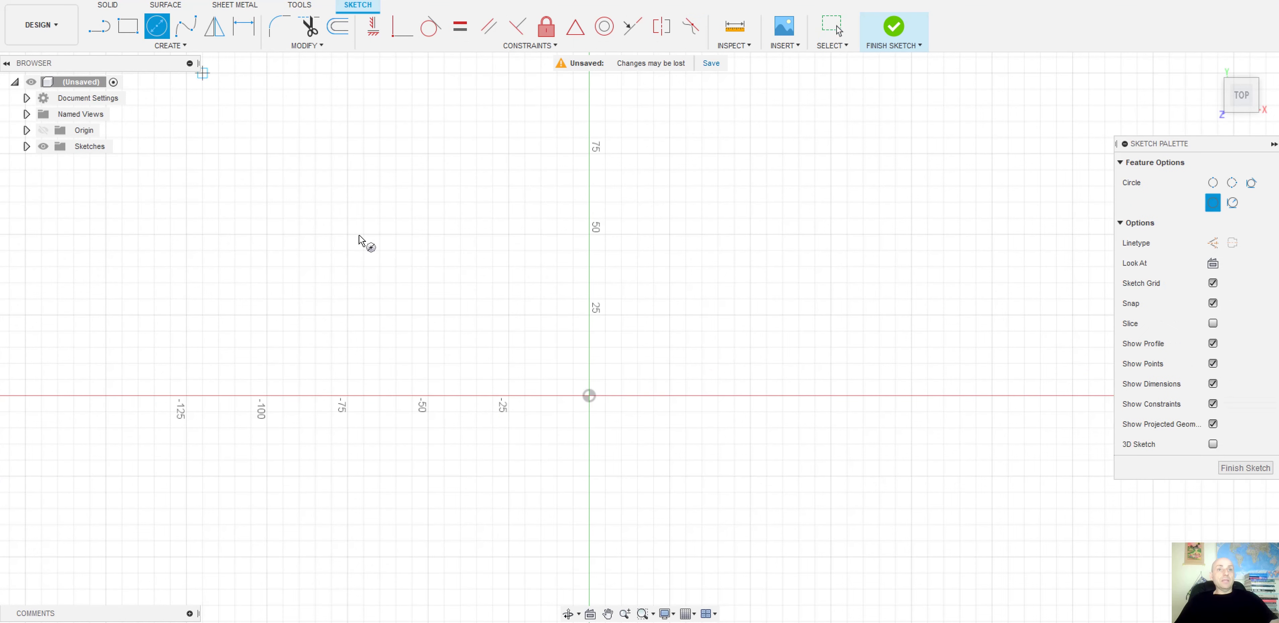
{"action": "left_click", "coordinate": [592, 398]}
{"action": "left_click", "coordinate": [788, 361]}
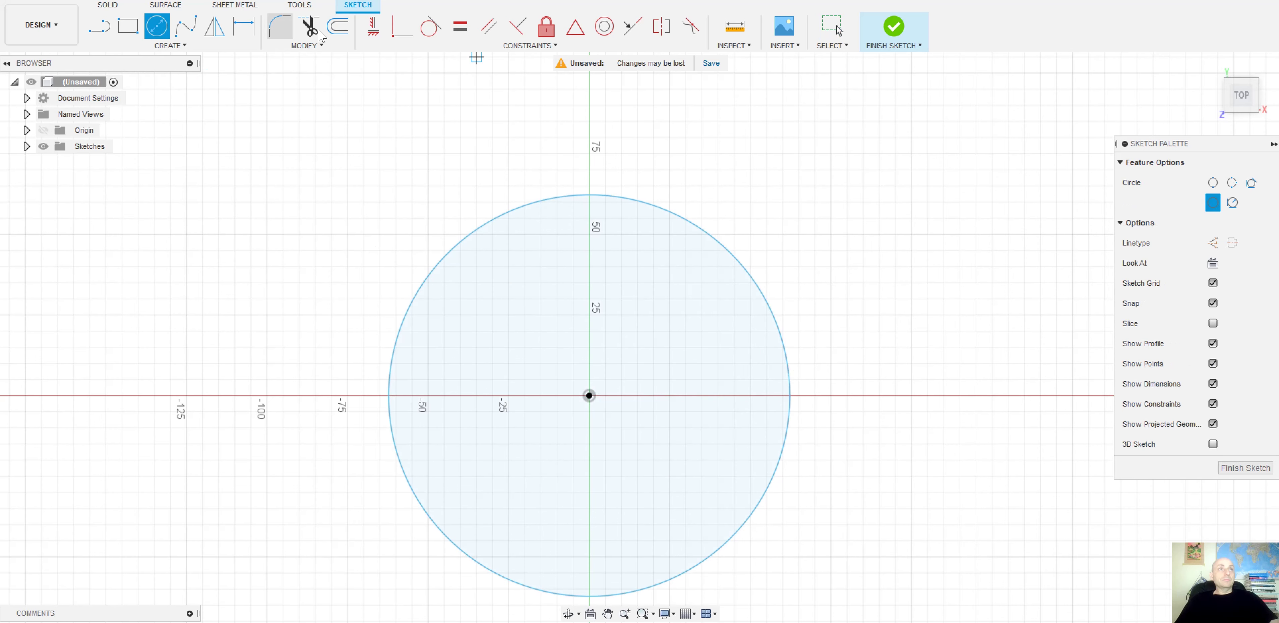
{"action": "left_click", "coordinate": [250, 27]}
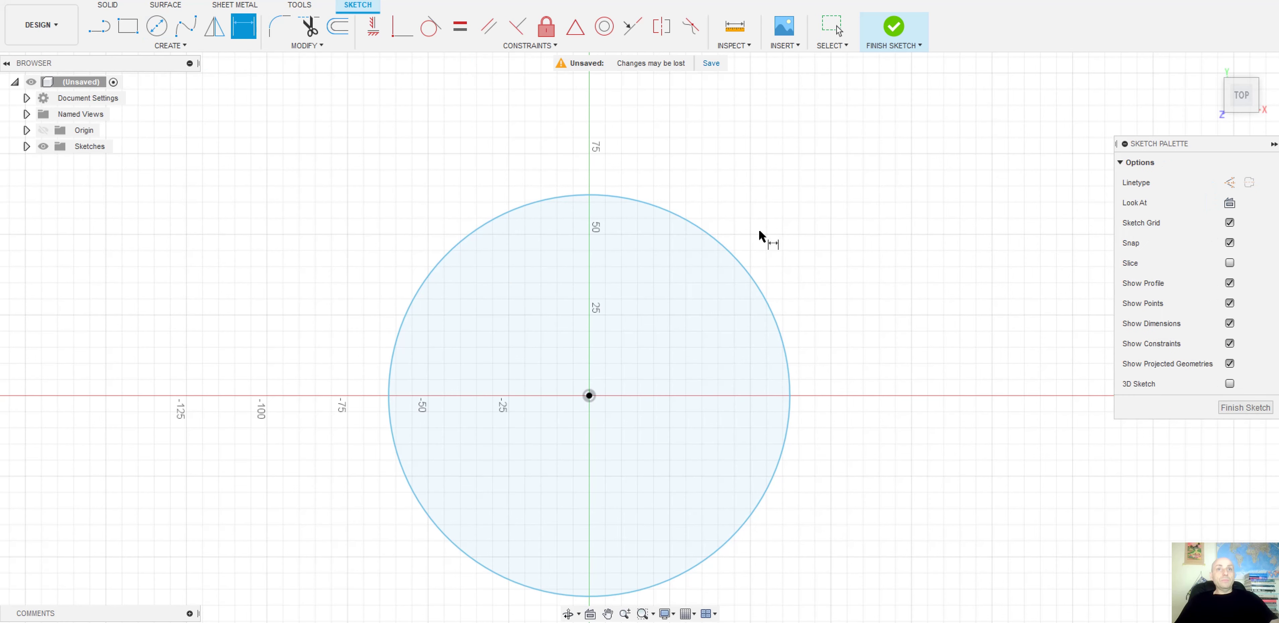
{"action": "left_click", "coordinate": [729, 257]}
{"action": "left_click", "coordinate": [836, 238]}
{"action": "type", "text": "100"}
{"action": "key", "text": "Return"}
- Finish the circle sketch and offset a construction plane 50 mm up from the ground plane
{"action": "left_click", "coordinate": [893, 27]}
{"action": "left_click", "coordinate": [539, 27]}
{"action": "left_click", "coordinate": [710, 347]}
{"action": "left_click_drag", "start_coordinate": [701, 325], "coordinate": [700, 199]}
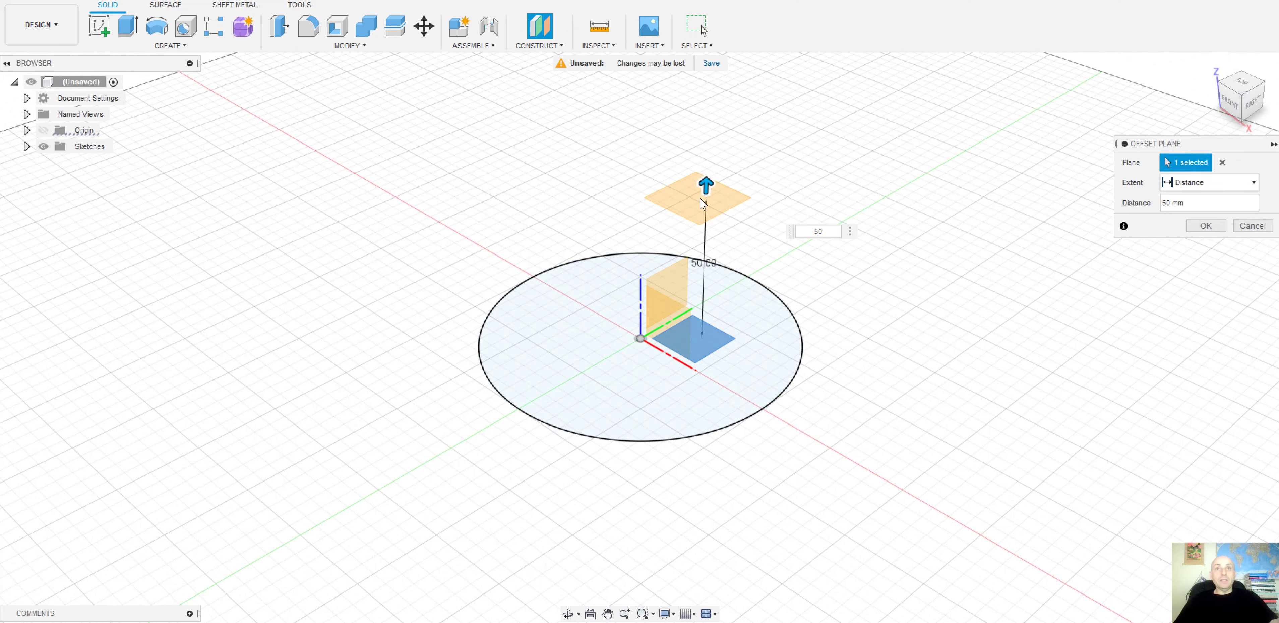
{"action": "key", "text": "Return"}
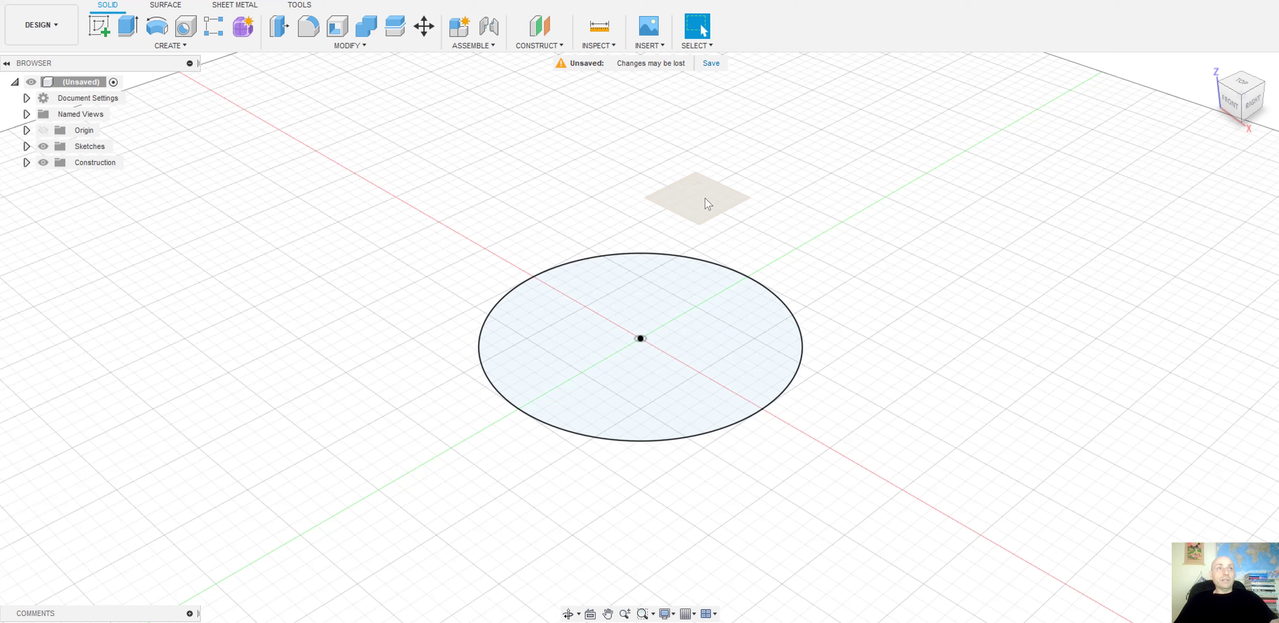
- On the 50 mm offset plane, sketch an origin-centred circle dimensioned to 60 mm diameter
{"action": "left_click", "coordinate": [99, 25]}
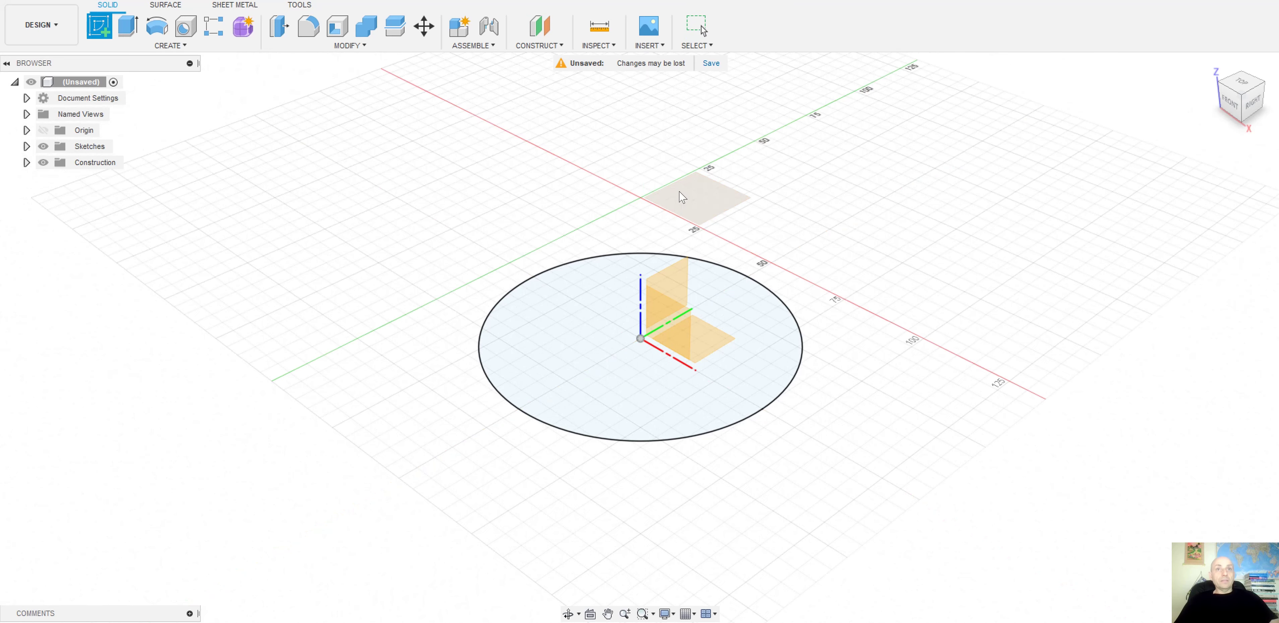
{"action": "left_click", "coordinate": [693, 205]}
{"action": "left_click", "coordinate": [157, 26]}
{"action": "left_click", "coordinate": [623, 372]}
{"action": "left_click", "coordinate": [878, 417]}
{"action": "left_click", "coordinate": [254, 28]}
{"action": "left_click", "coordinate": [865, 277]}
{"action": "left_click", "coordinate": [923, 262]}
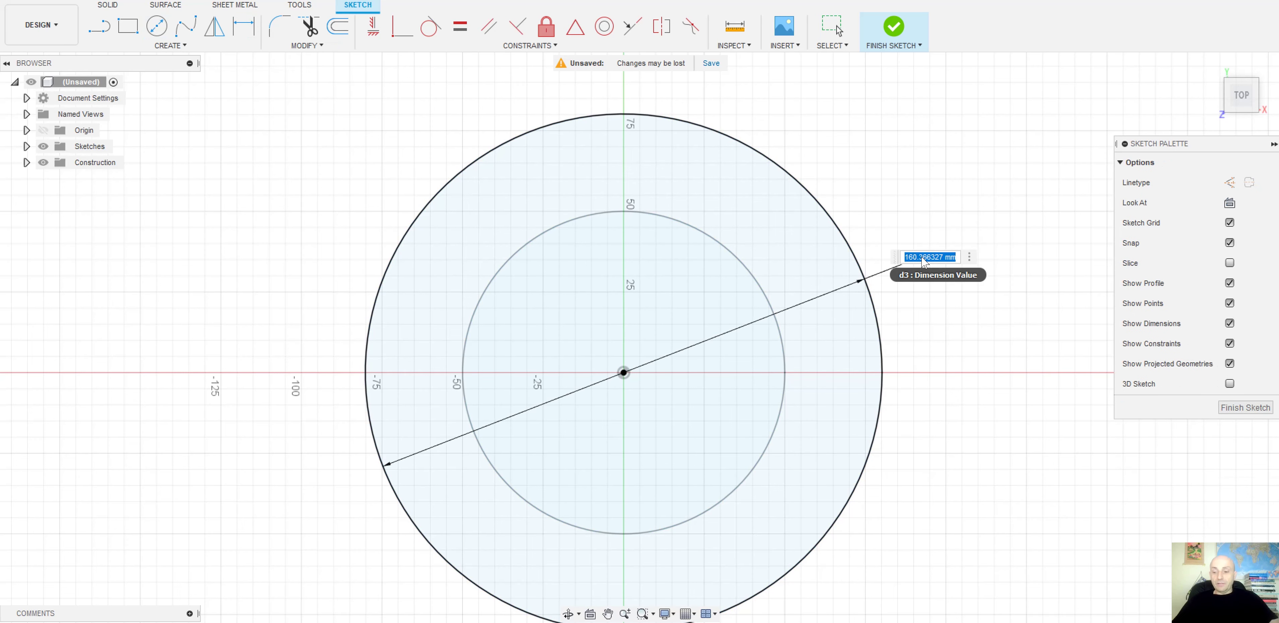
{"action": "key", "text": "Return"}
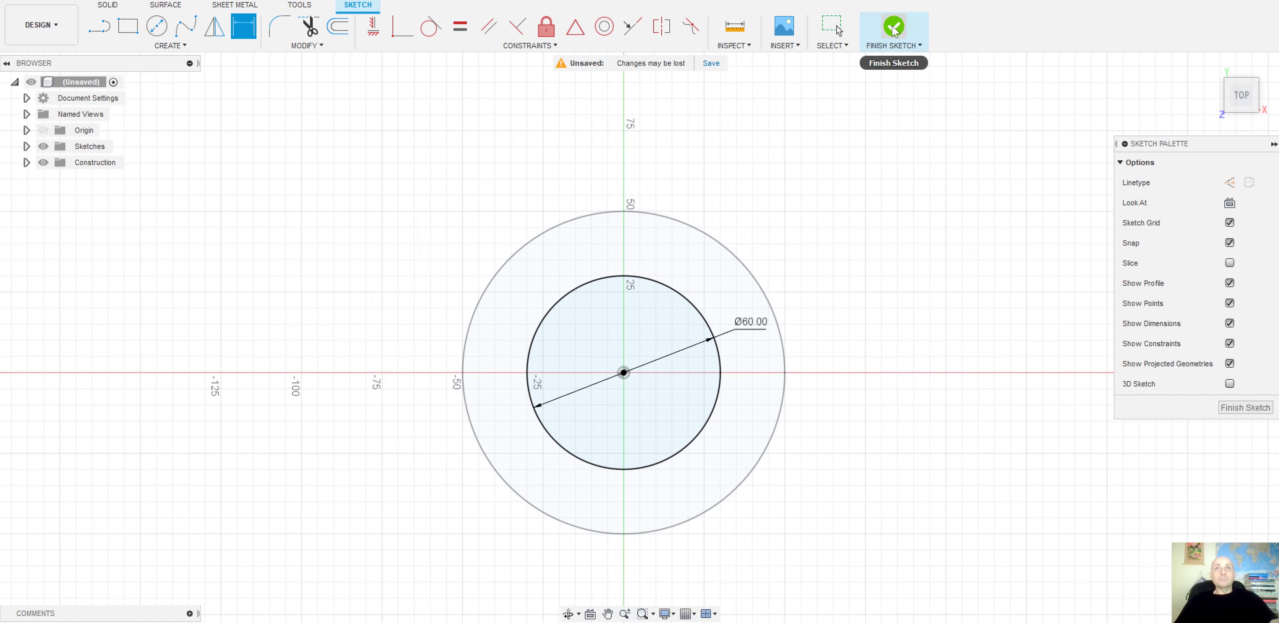
- Finish the 60 mm sketch and offset a second construction plane 50 mm above it
{"action": "left_click", "coordinate": [881, 33]}
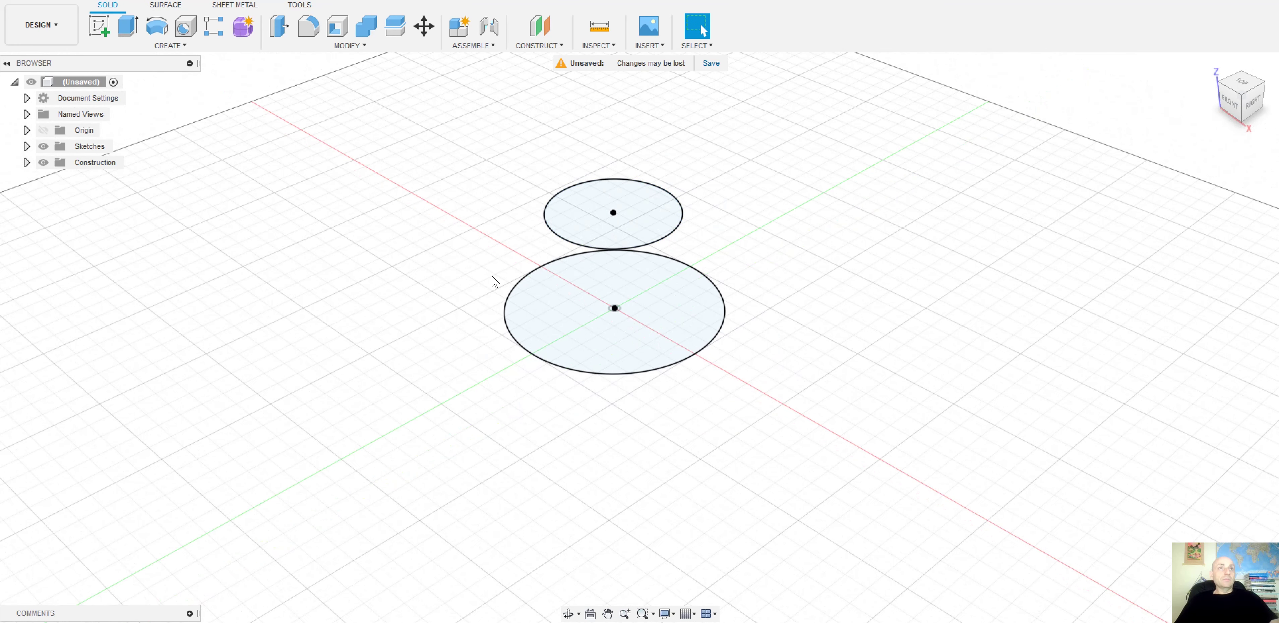
{"action": "left_click", "coordinate": [533, 40]}
{"action": "left_click", "coordinate": [587, 243]}
{"action": "left_click_drag", "start_coordinate": [613, 198], "coordinate": [612, 119]}
{"action": "type", "text": "50"}
{"action": "key", "text": "Return"}
{"action": "scroll", "coordinate": [595, 206], "scroll_direction": "down", "scroll_amount": 3}
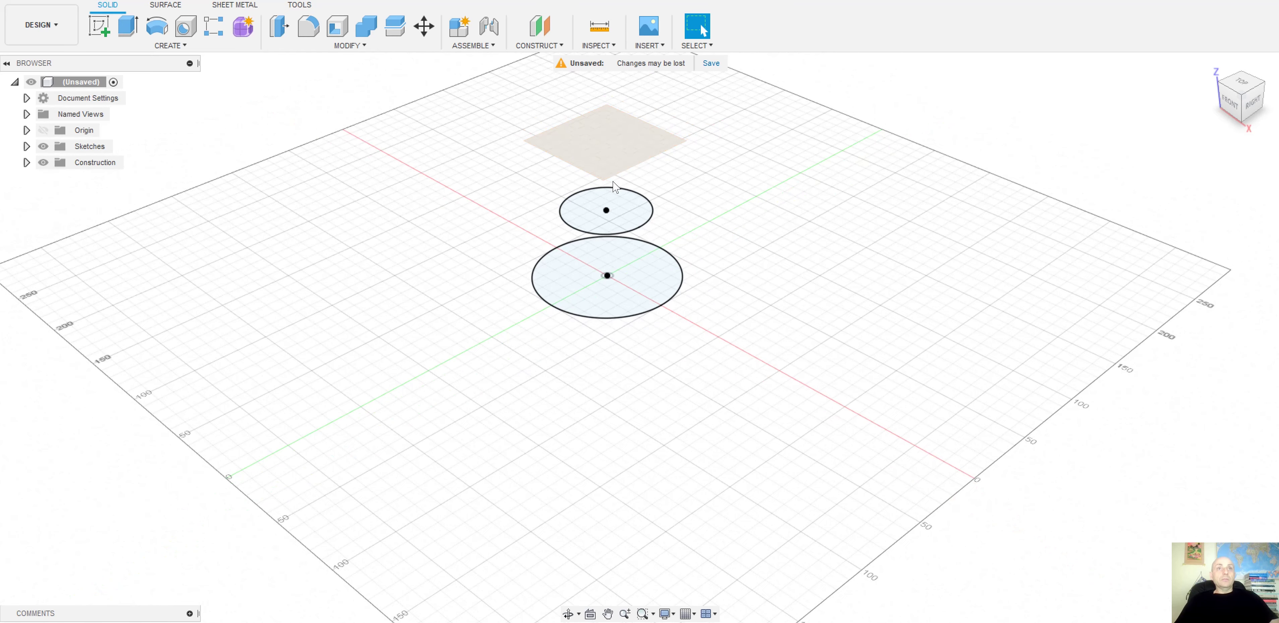
{"action": "scroll", "coordinate": [616, 187], "scroll_direction": "up", "scroll_amount": 4}
- Start a sketch on the top offset plane and draw a circle centred on the origin
{"action": "left_click", "coordinate": [600, 149]}
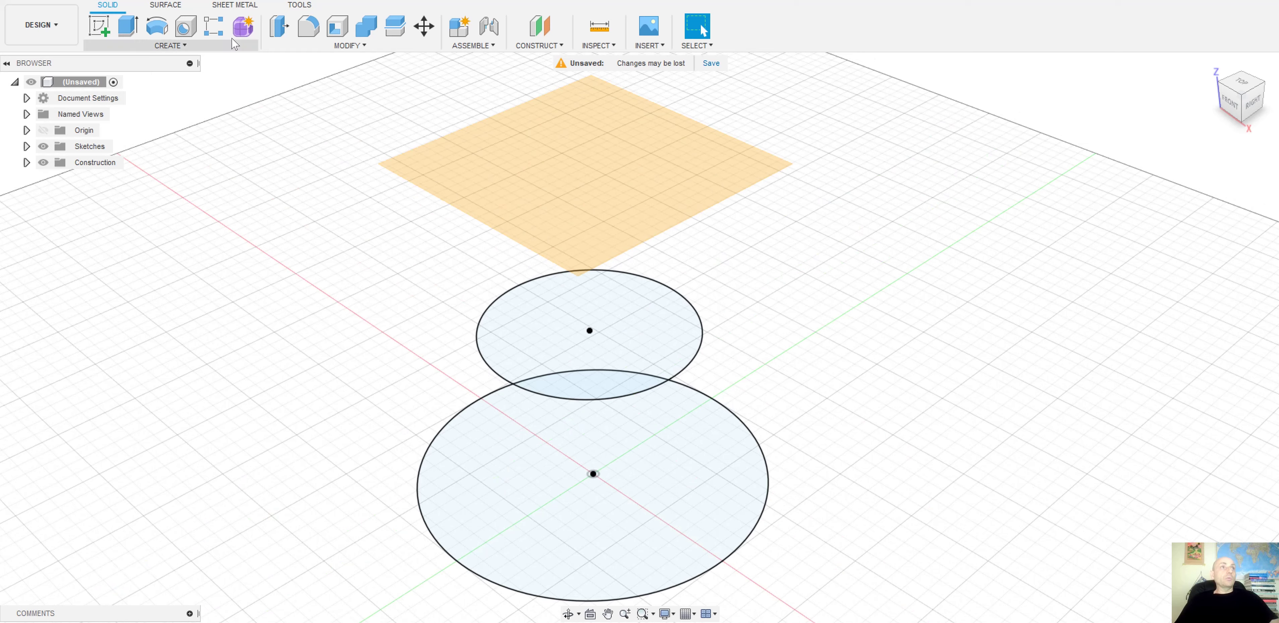
{"action": "left_click", "coordinate": [111, 33]}
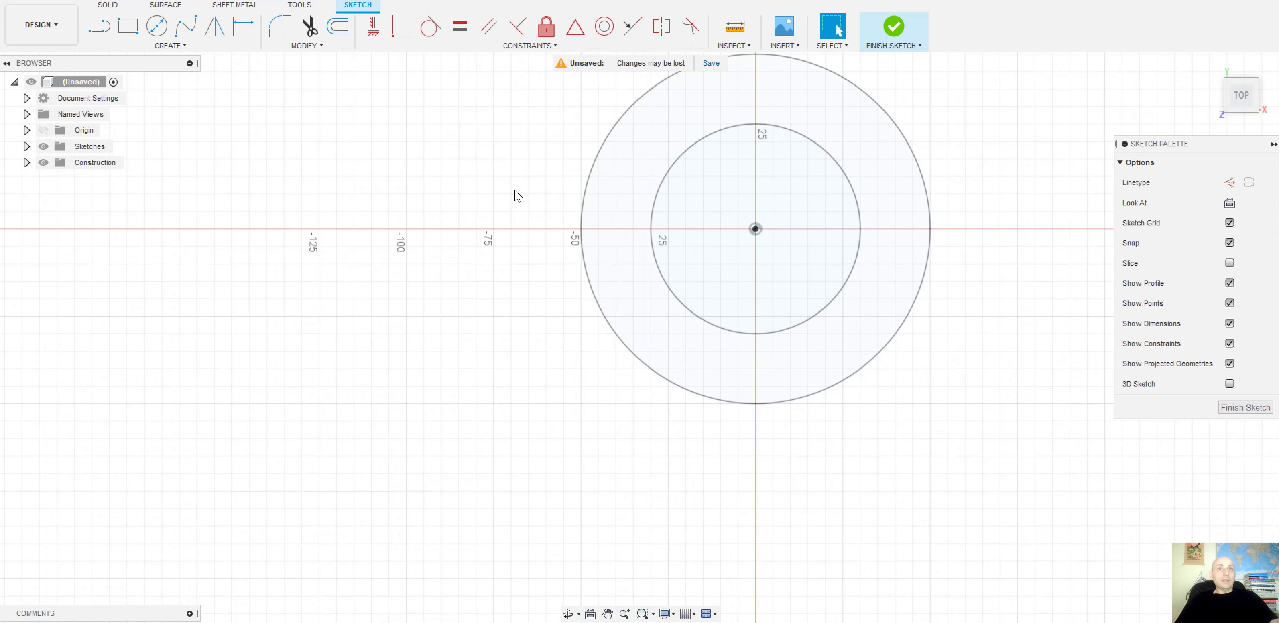
{"action": "left_click", "coordinate": [157, 25]}
{"action": "left_click", "coordinate": [755, 229]}
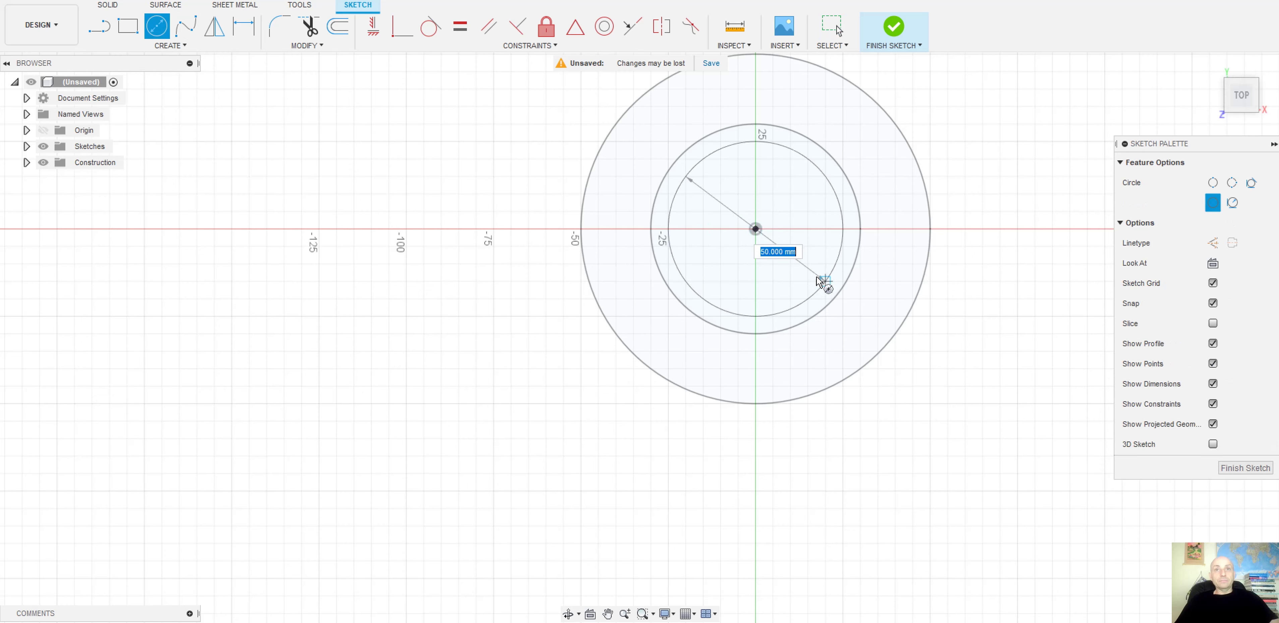
{"action": "left_click", "coordinate": [887, 324]}
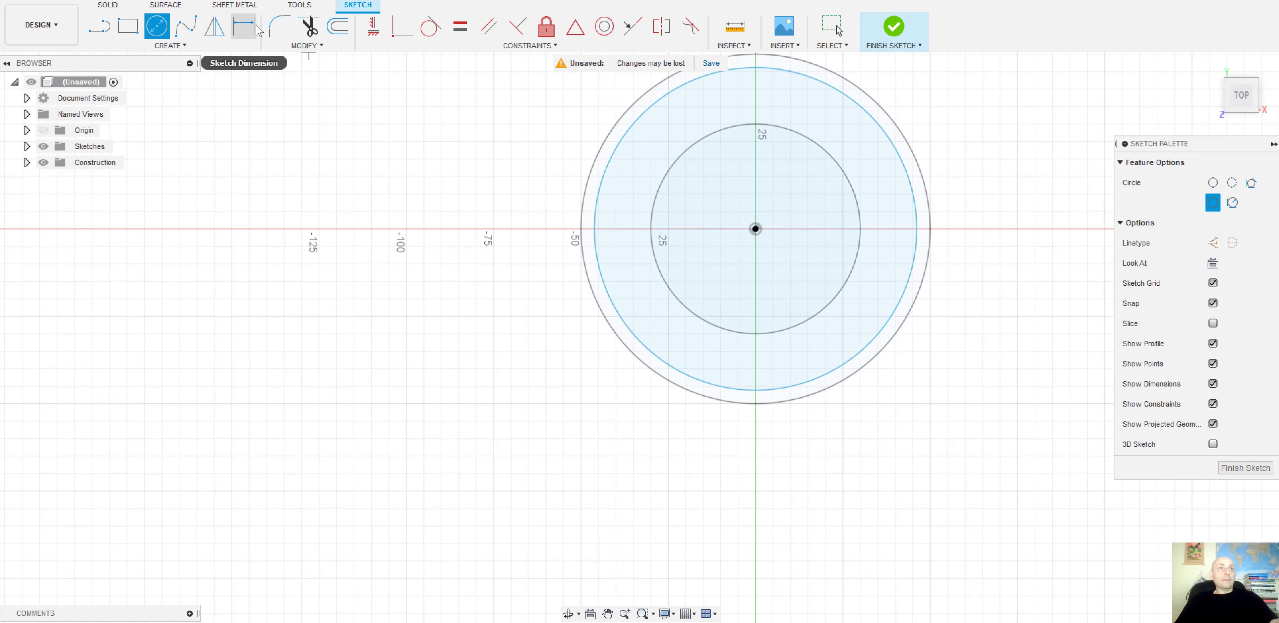
- Dimension the top circle to 80 mm diameter and finish the sketch
{"action": "left_click", "coordinate": [244, 25]}
{"action": "left_click", "coordinate": [916, 251]}
{"action": "left_click", "coordinate": [1015, 270]}
{"action": "type", "text": "80"}
{"action": "key", "text": "Return"}
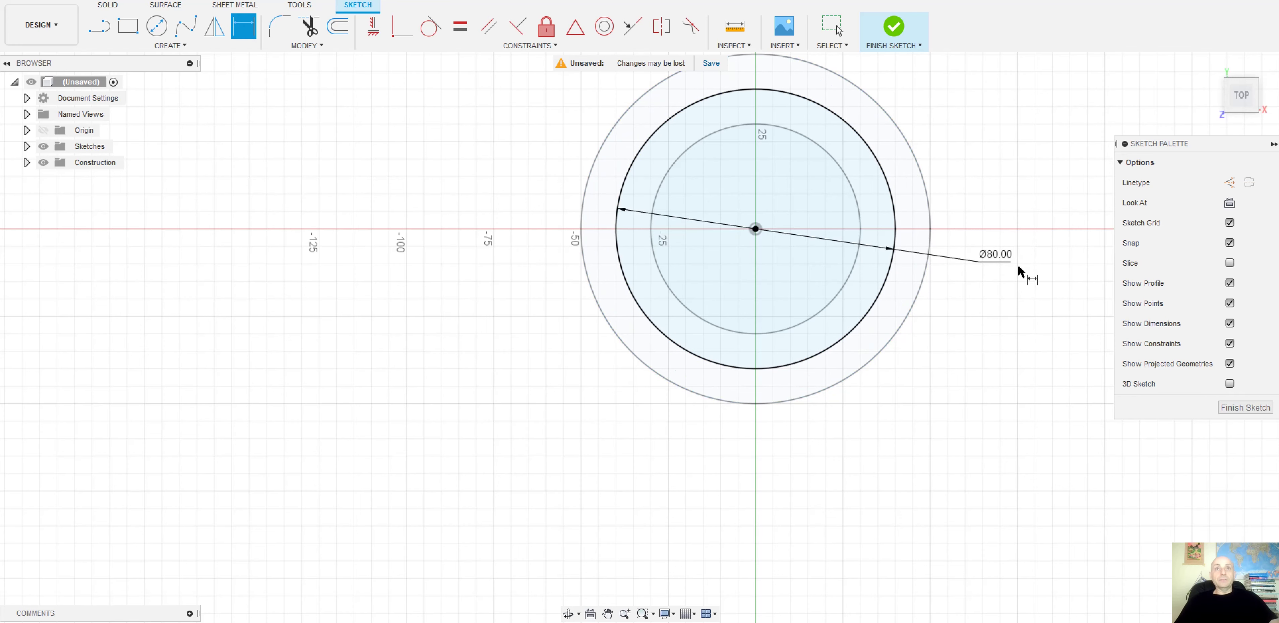
{"action": "scroll", "coordinate": [720, 353], "scroll_direction": "down", "scroll_amount": 2}
{"action": "scroll", "coordinate": [428, 380], "scroll_direction": "down", "scroll_amount": 2}
{"action": "scroll", "coordinate": [531, 342], "scroll_direction": "up", "scroll_amount": 1}
{"action": "left_click", "coordinate": [886, 47]}
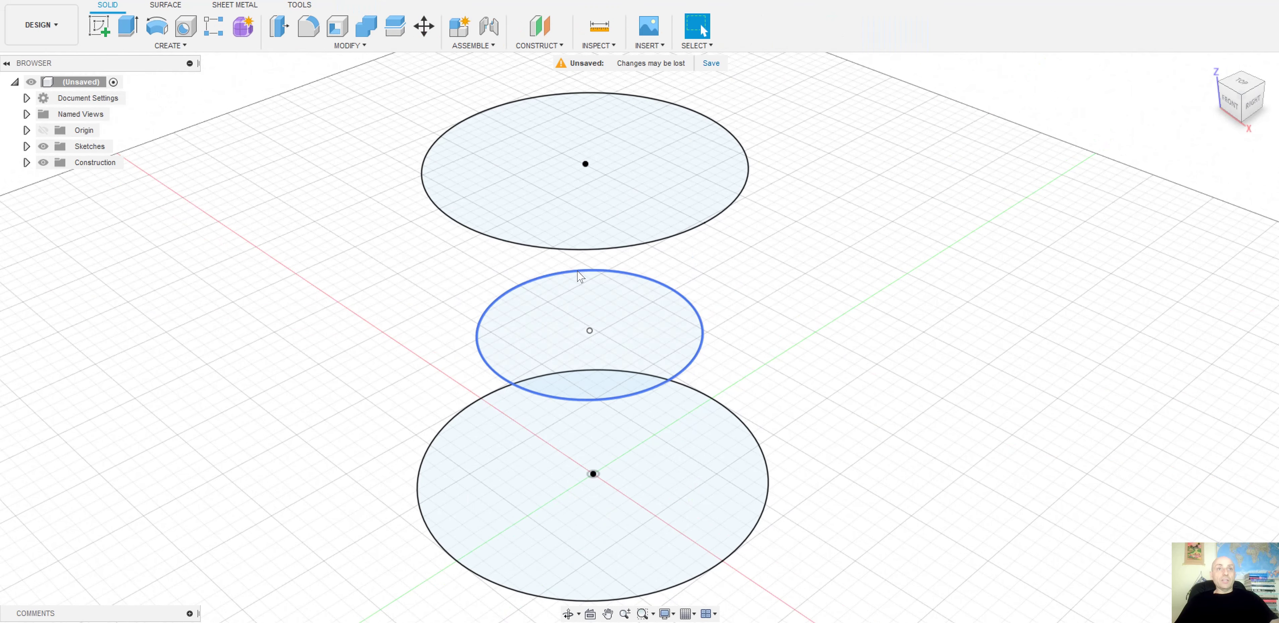
- Loft a solid body through the top, middle and bottom circle profiles in that order
{"action": "left_click", "coordinate": [165, 46]}
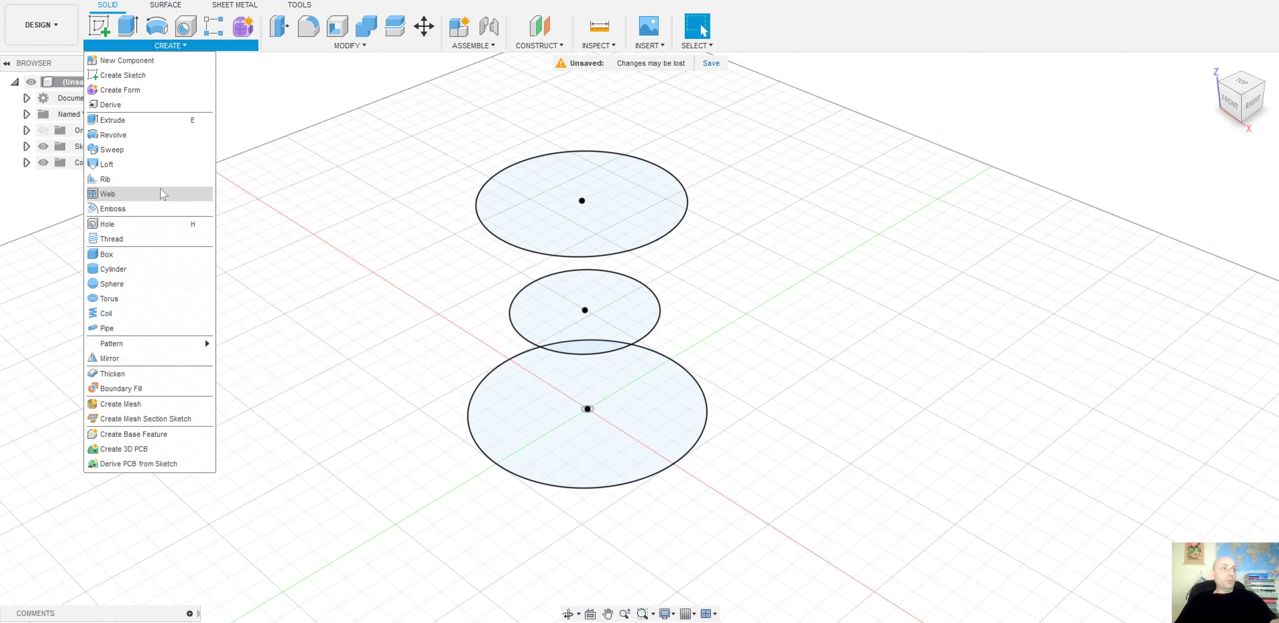
{"action": "left_click", "coordinate": [139, 165]}
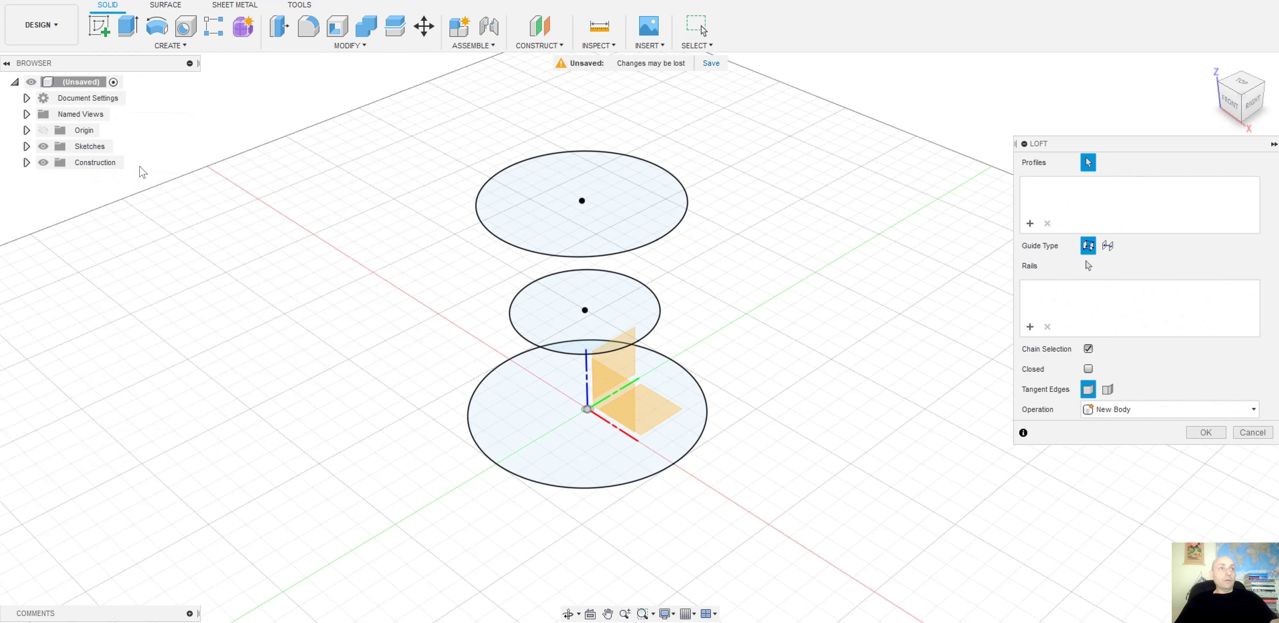
{"action": "left_click", "coordinate": [506, 243]}
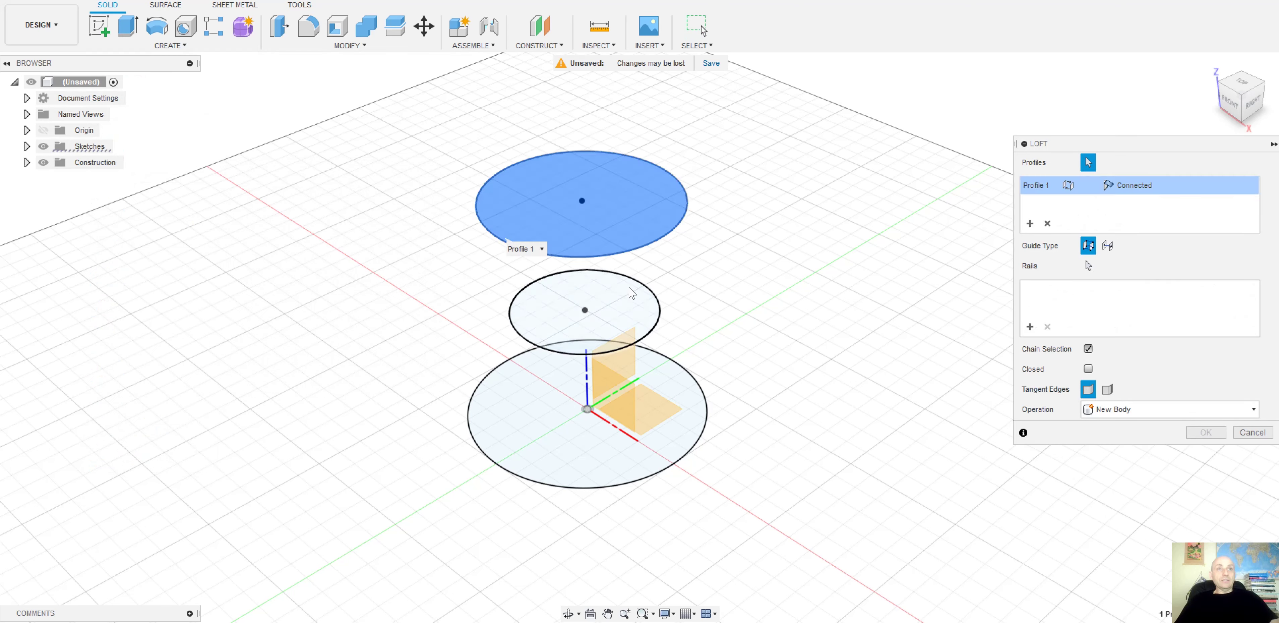
{"action": "left_click", "coordinate": [521, 336]}
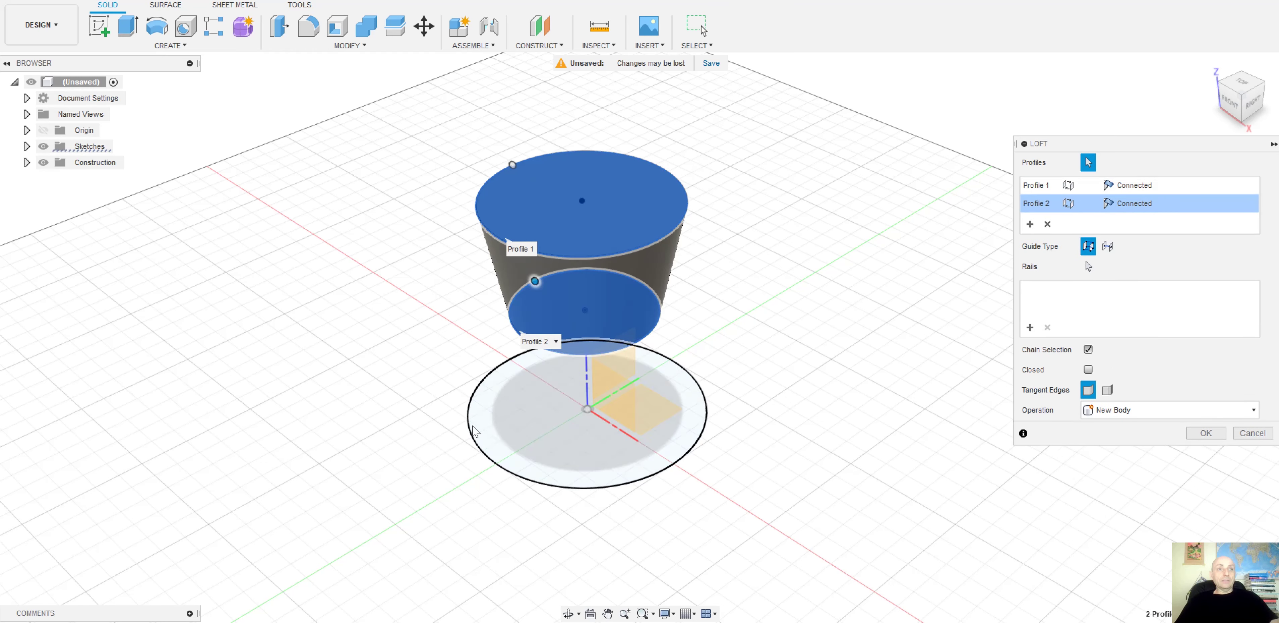
{"action": "left_click", "coordinate": [474, 430]}
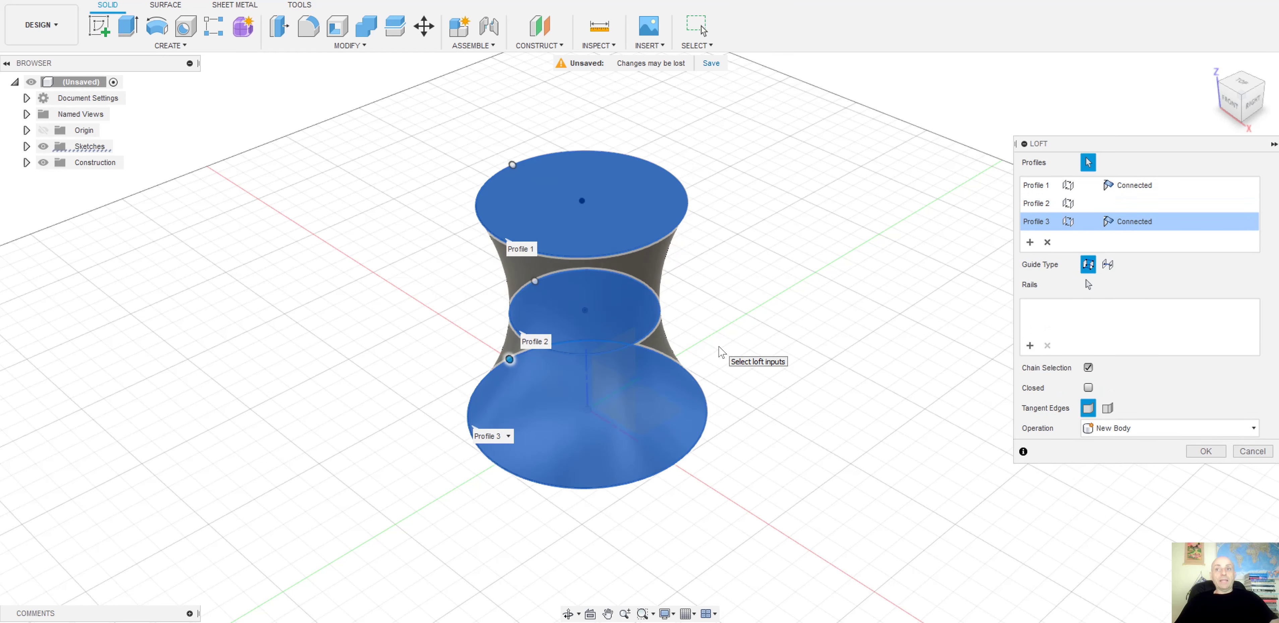
{"action": "left_click", "coordinate": [1205, 450]}
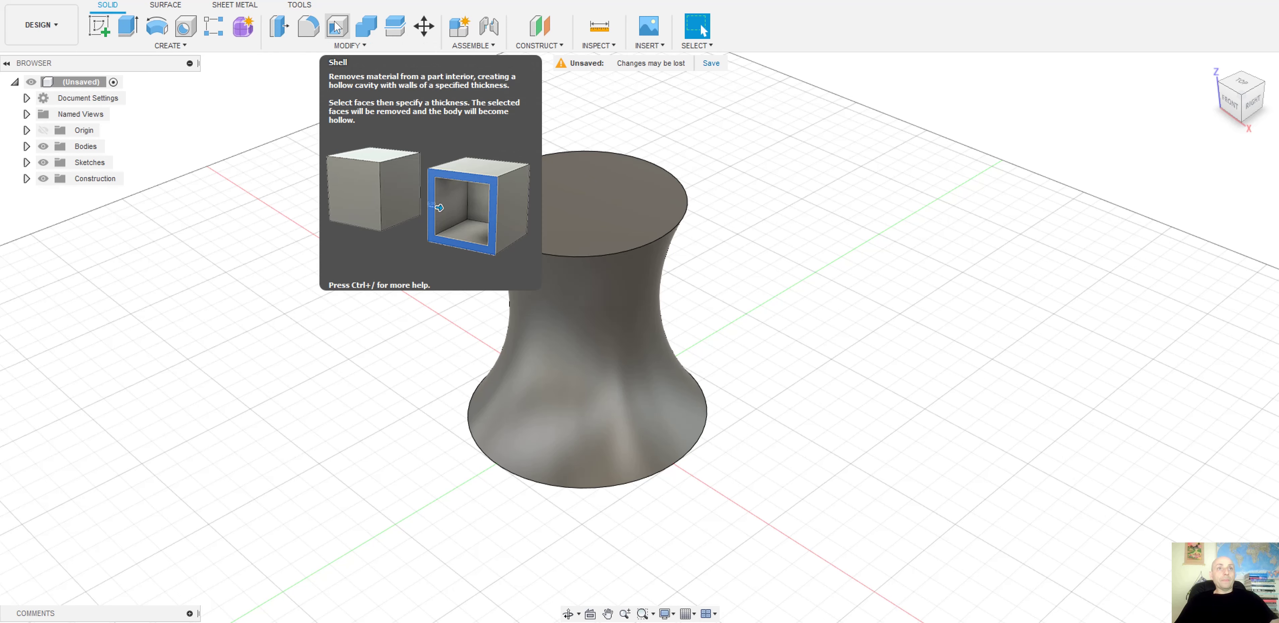
- Shell the jar with 1 mm walls, removing the top face as the opening
{"action": "left_click", "coordinate": [337, 27]}
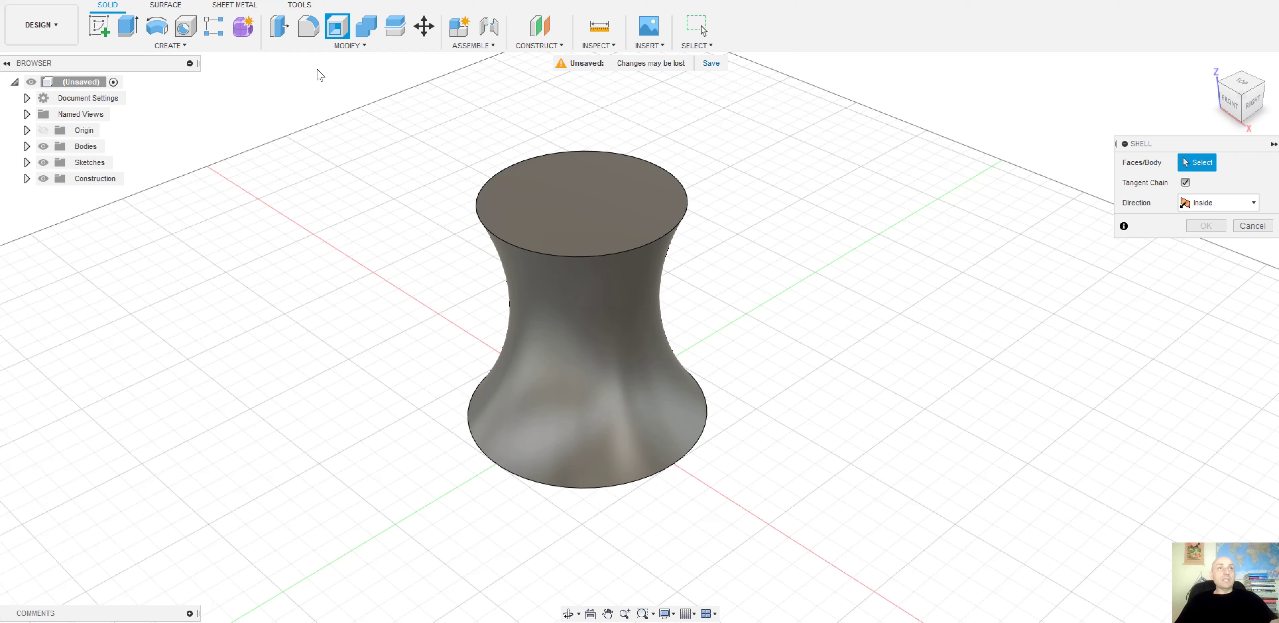
{"action": "left_click", "coordinate": [598, 231]}
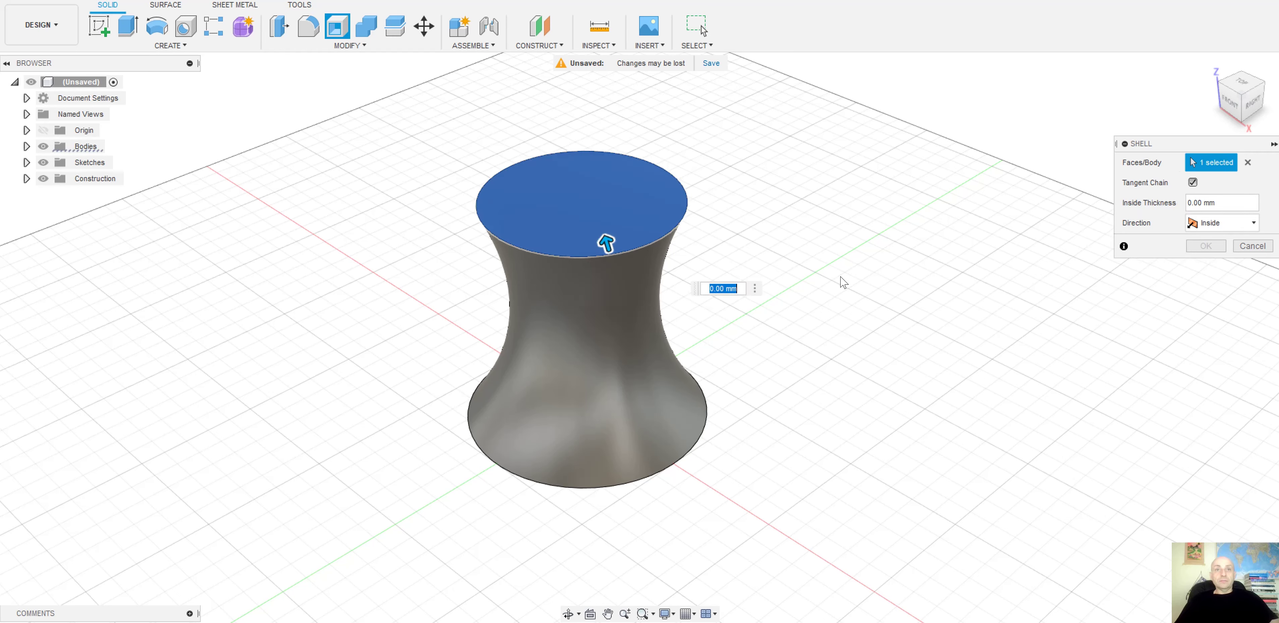
{"action": "key", "text": "Return"}
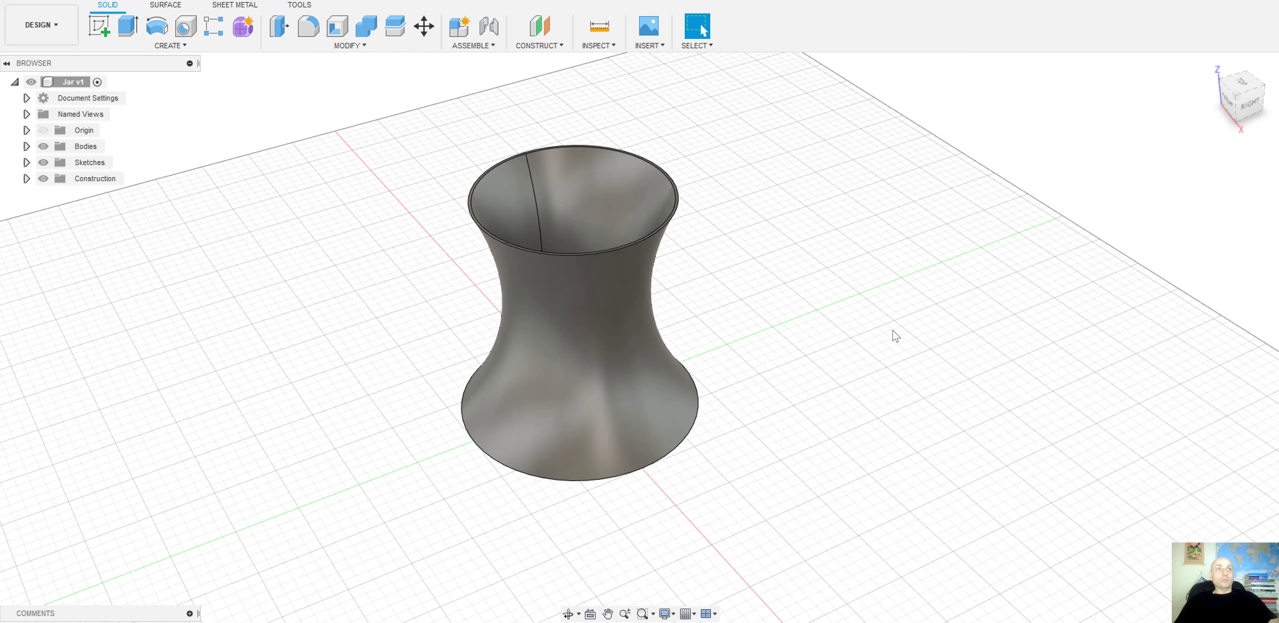
- Create a drawing from the Jar design and place a shaded front base view on the sheet
{"action": "left_click", "coordinate": [42, 24]}
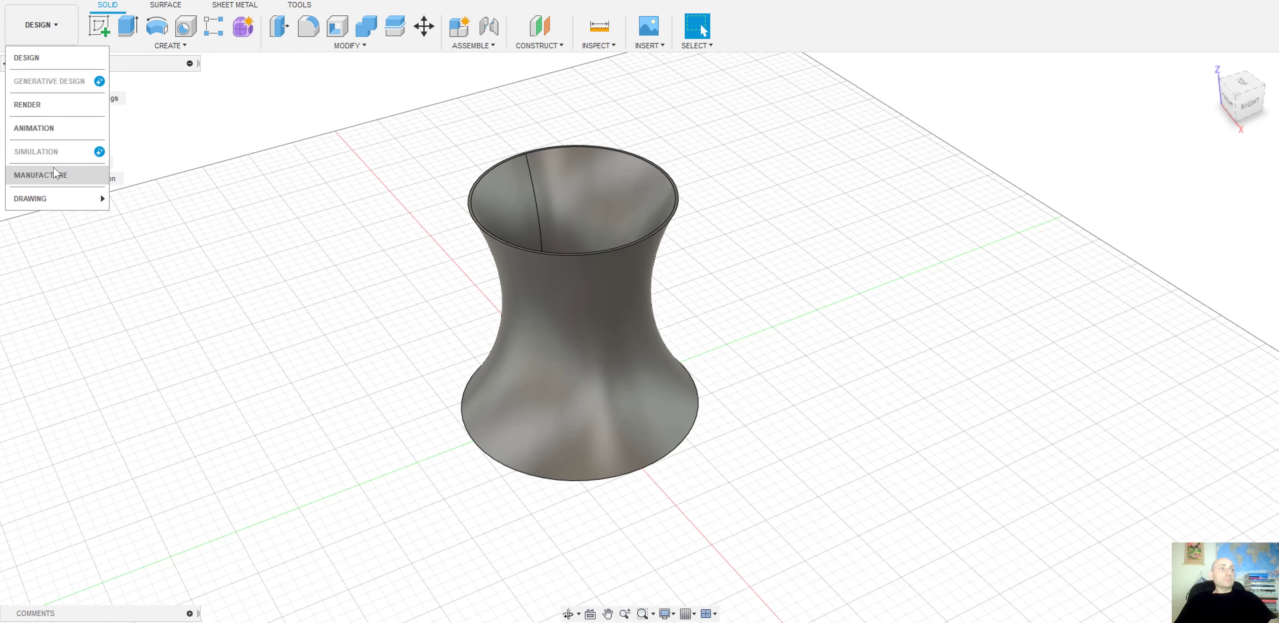
{"action": "mouse_move", "coordinate": [54, 199]}
{"action": "left_click", "coordinate": [157, 198]}
{"action": "left_click", "coordinate": [1207, 327]}
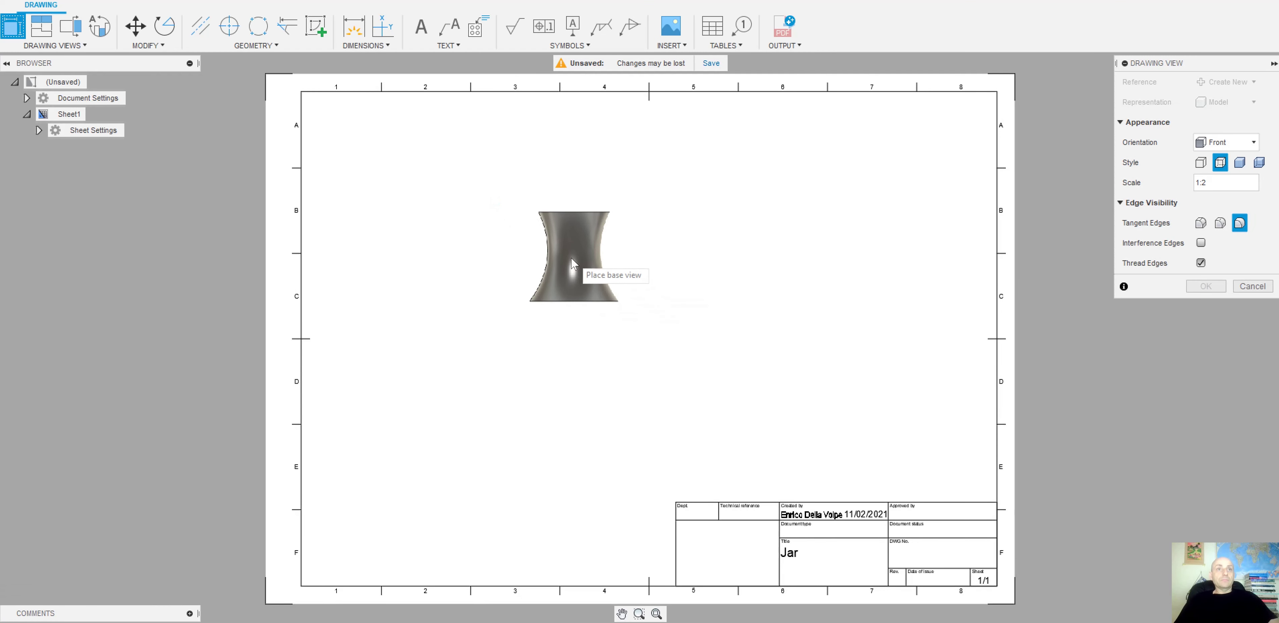
{"action": "left_click", "coordinate": [493, 243]}
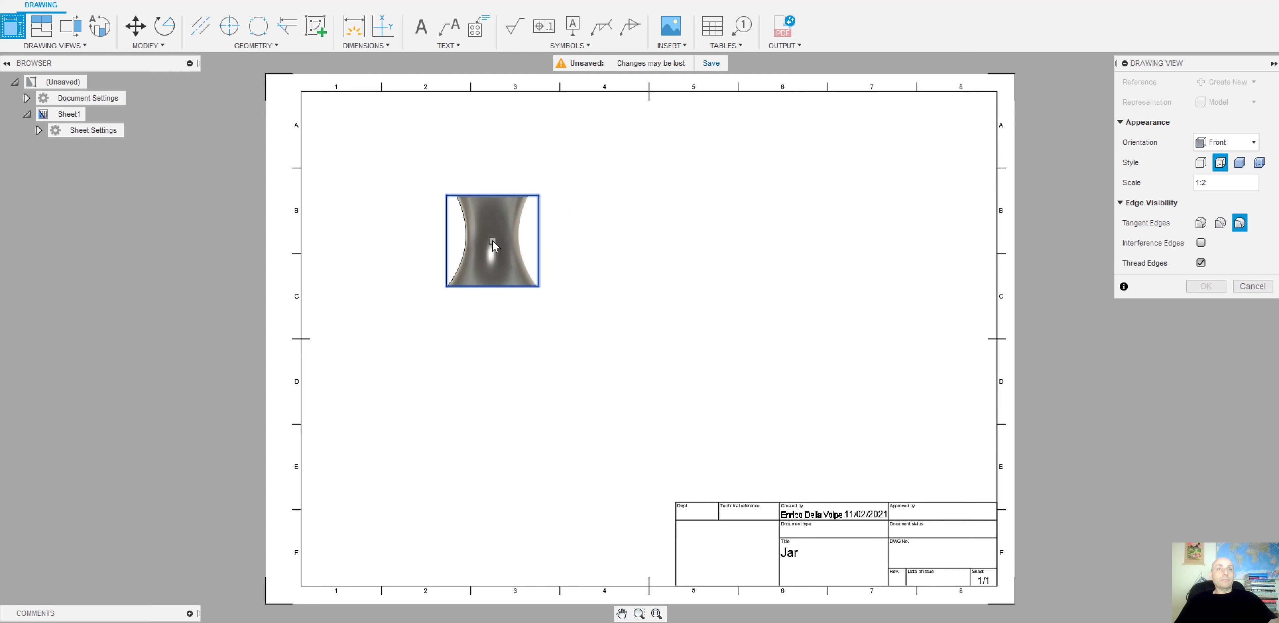
{"action": "left_click", "coordinate": [1239, 162]}
{"action": "left_click", "coordinate": [1206, 286]}
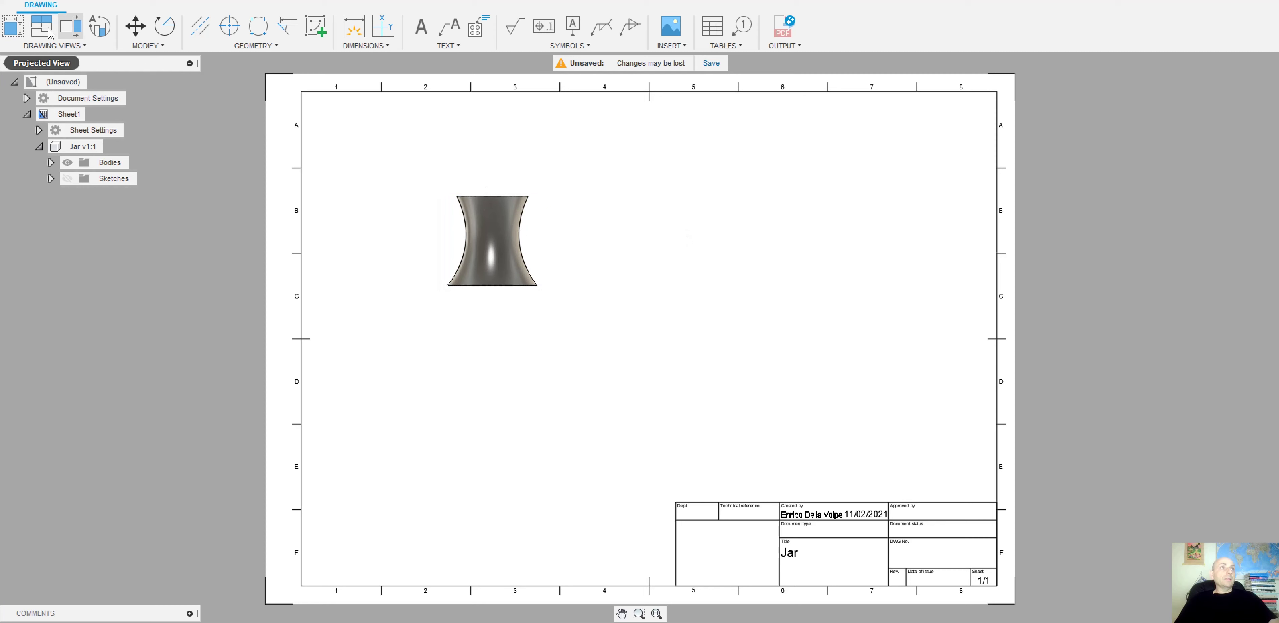
- Cut vertical section A-A through the jar's centre and place it right of the front view
{"action": "left_click", "coordinate": [72, 29]}
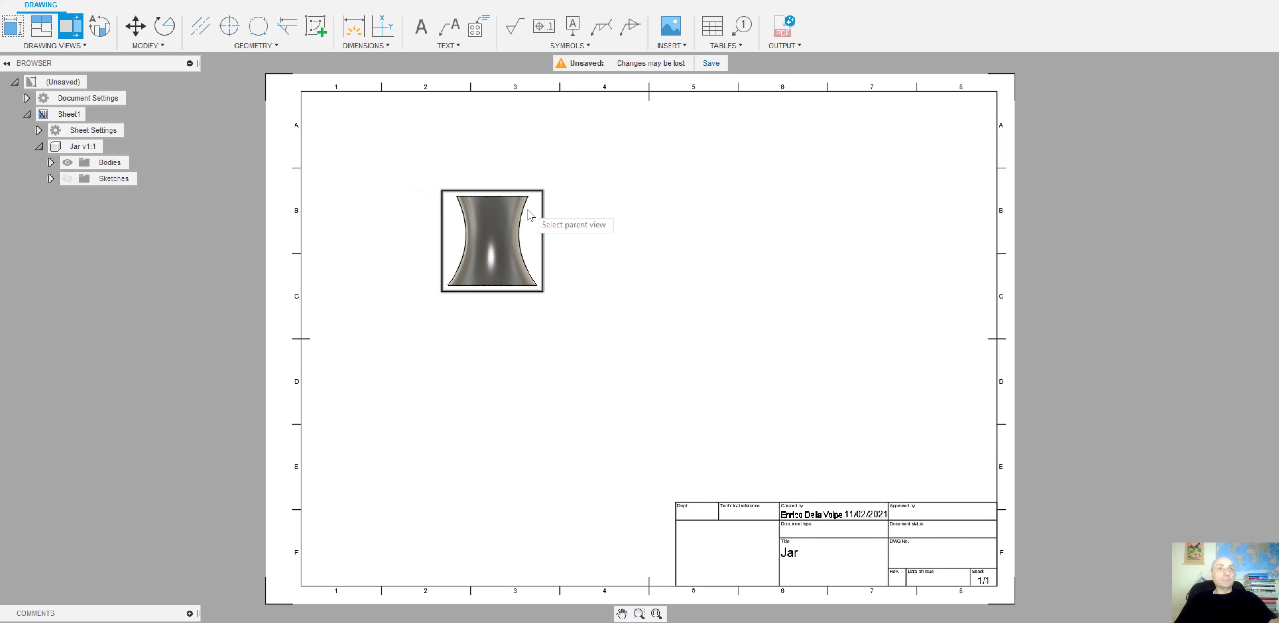
{"action": "left_click", "coordinate": [495, 189]}
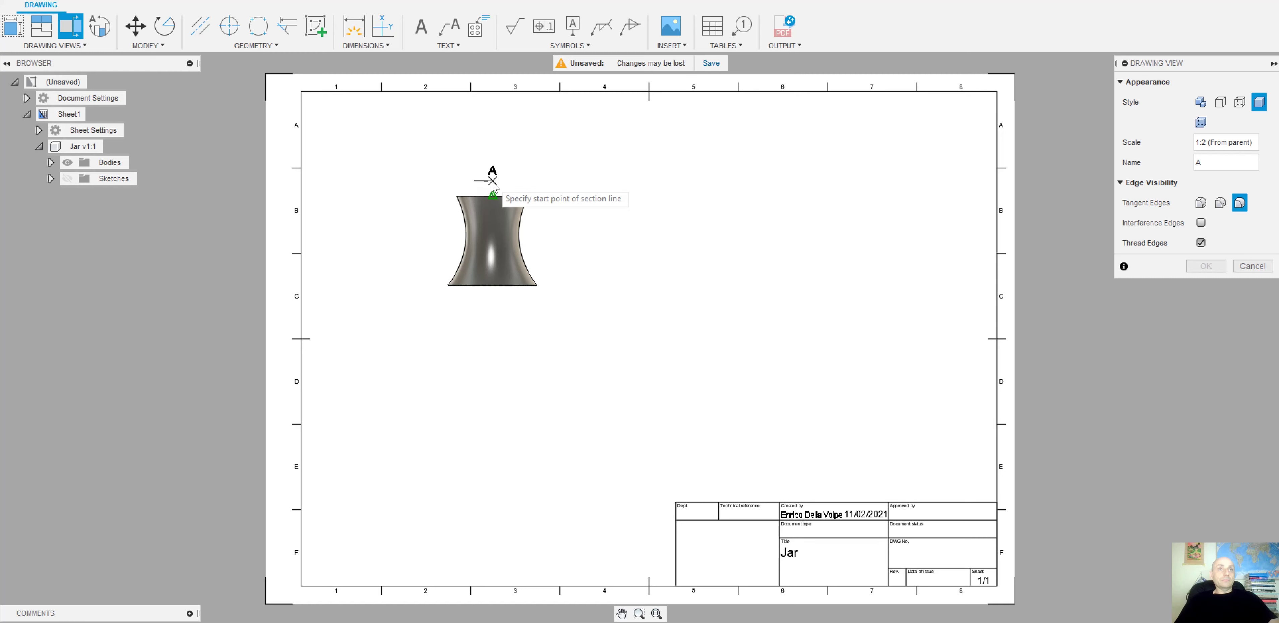
{"action": "left_click", "coordinate": [492, 180]}
{"action": "left_click", "coordinate": [492, 308]}
{"action": "right_click", "coordinate": [542, 318]}
{"action": "left_click", "coordinate": [589, 320]}
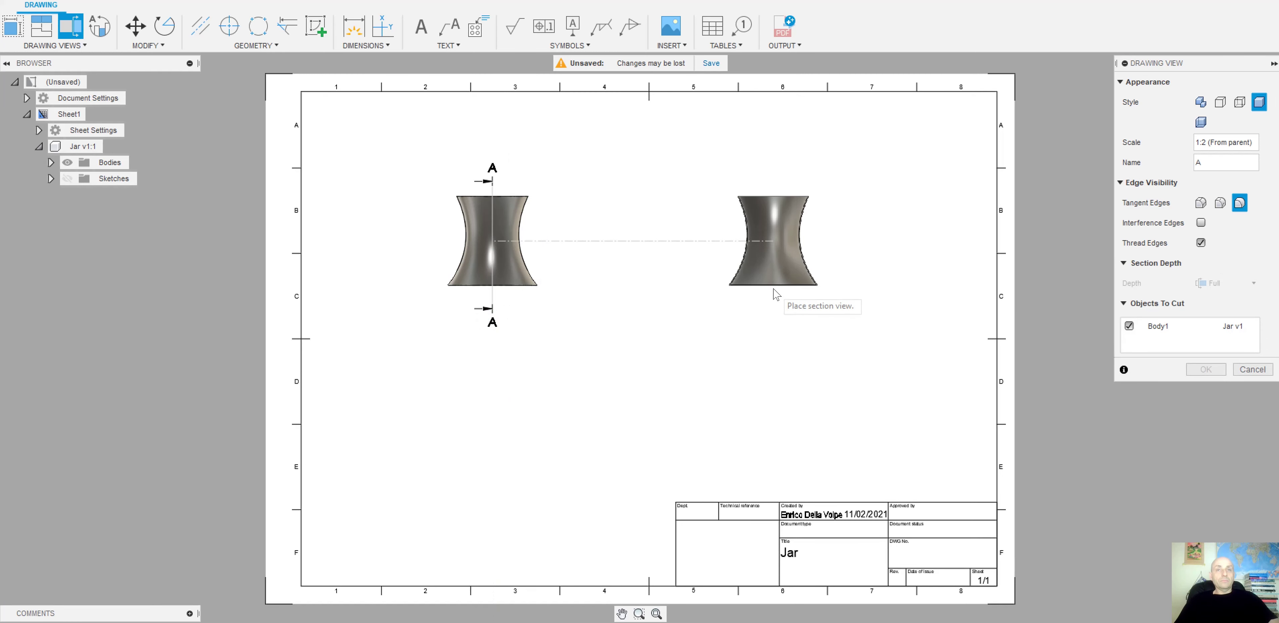
{"action": "left_click", "coordinate": [773, 287]}
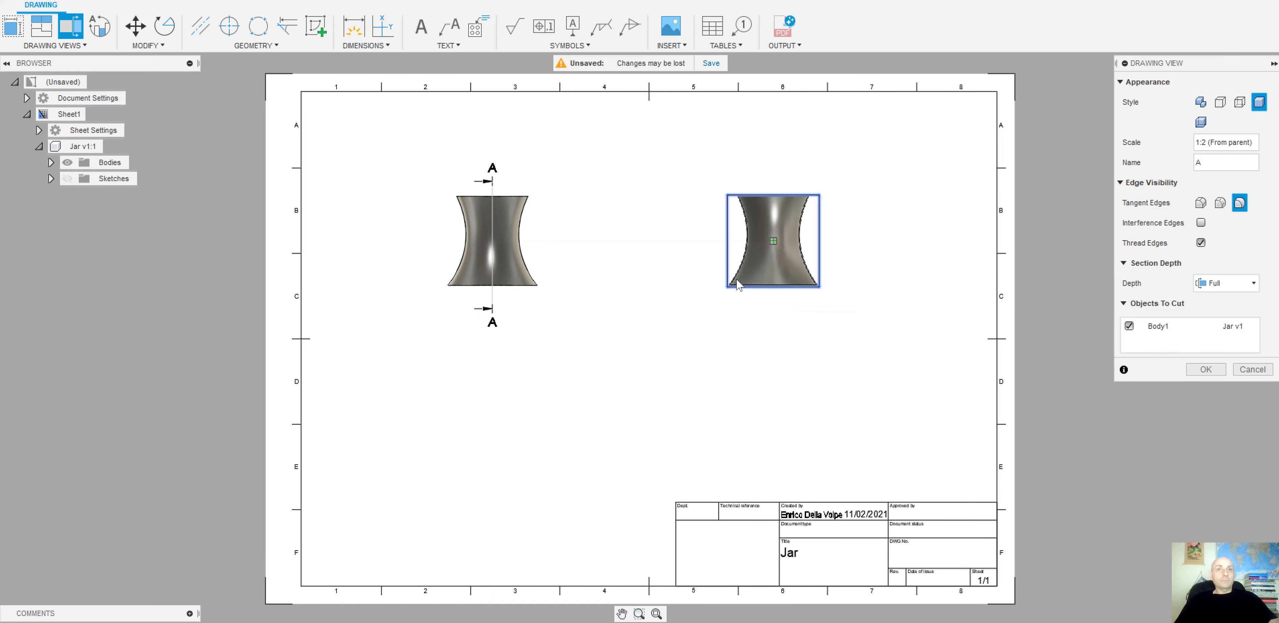
{"action": "left_click", "coordinate": [1205, 369]}
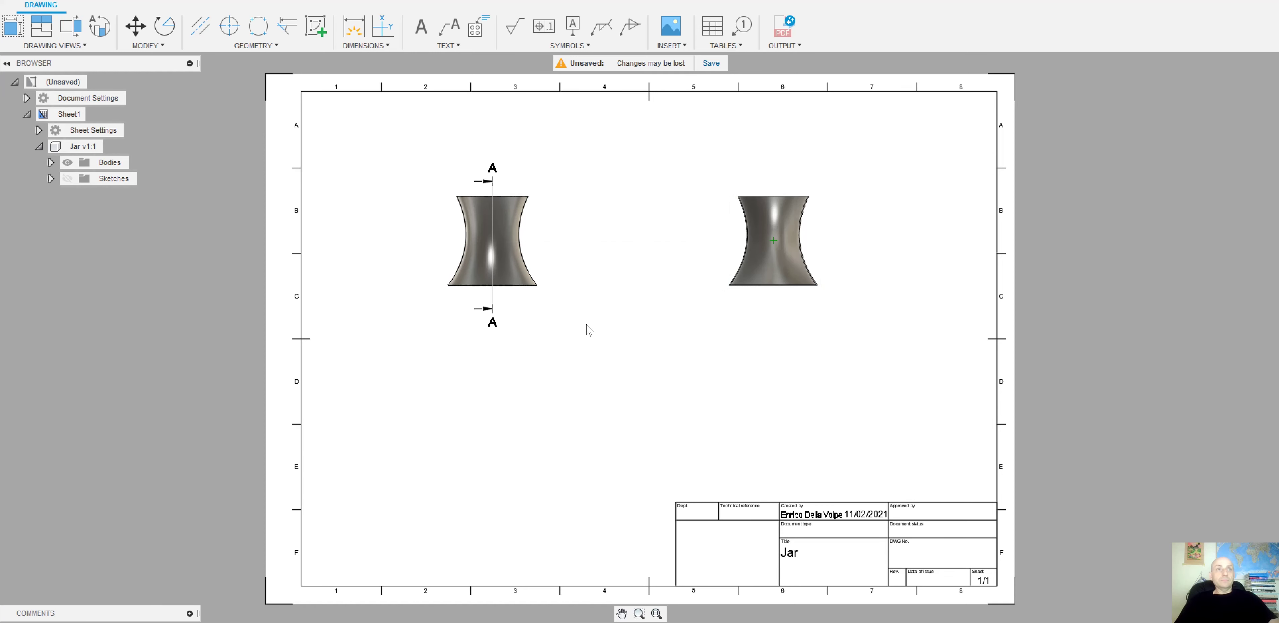
{"action": "left_click", "coordinate": [70, 26]}
- Draw a horizontal B-B section line across the jar and place that section below the front view
{"action": "left_click", "coordinate": [450, 242]}
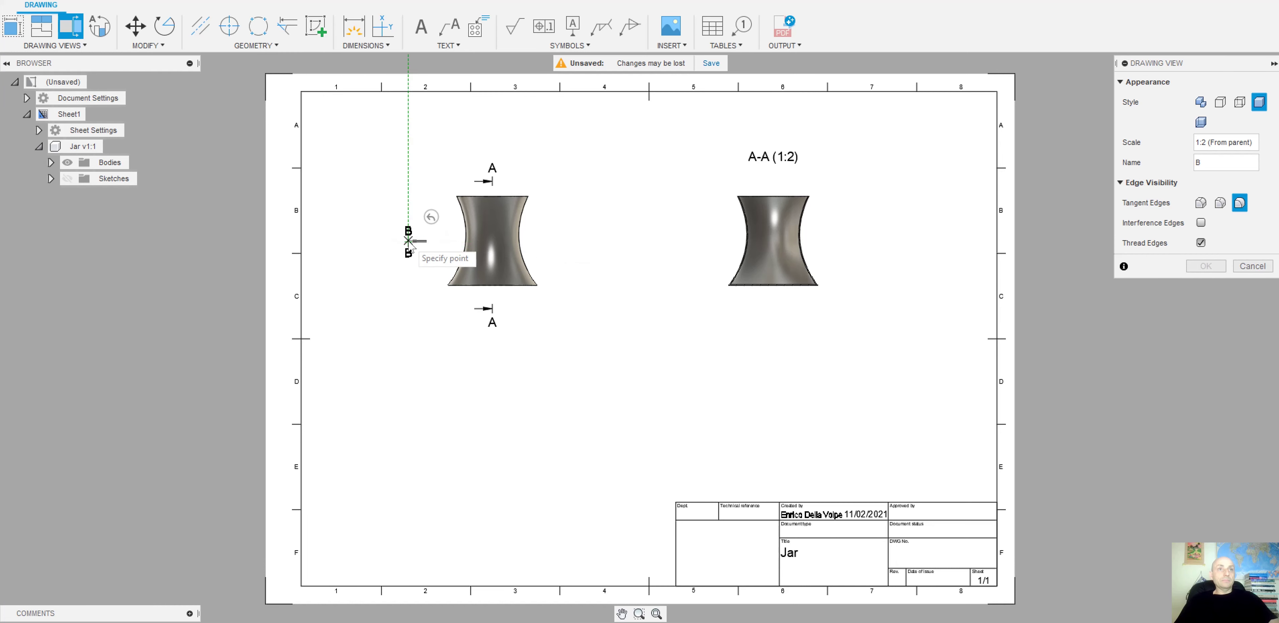
{"action": "left_click", "coordinate": [408, 242]}
{"action": "left_click", "coordinate": [586, 238]}
{"action": "right_click", "coordinate": [598, 282]}
{"action": "left_click", "coordinate": [653, 282]}
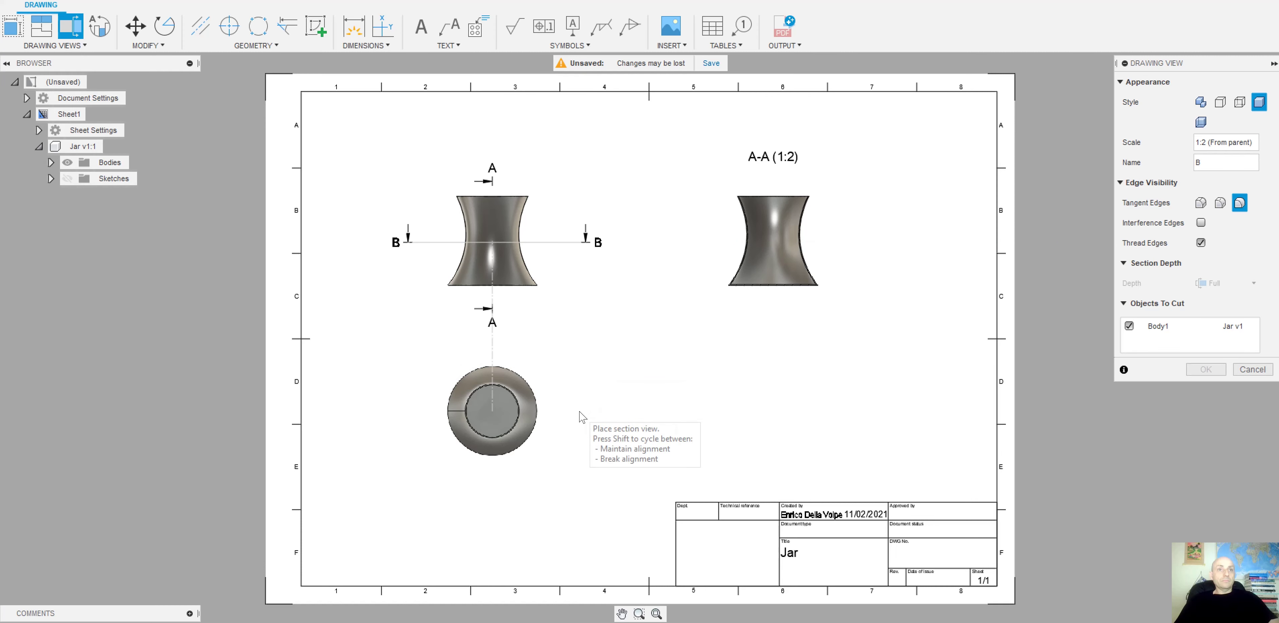
{"action": "left_click", "coordinate": [576, 455]}
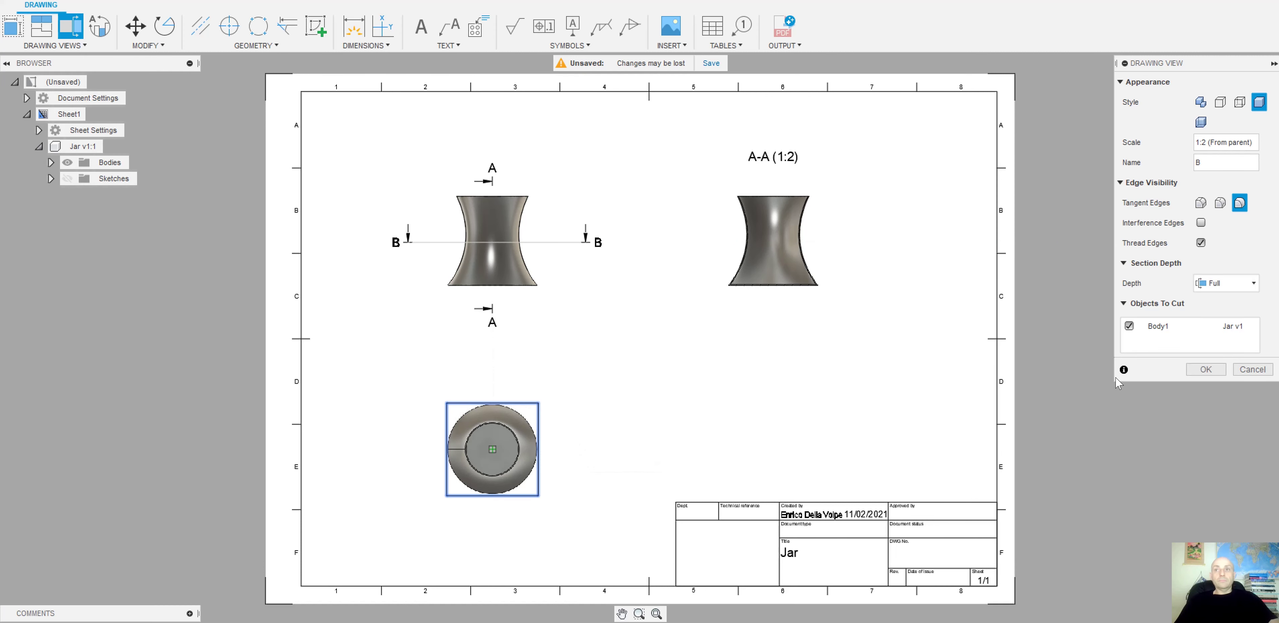
{"action": "left_click", "coordinate": [1204, 369]}
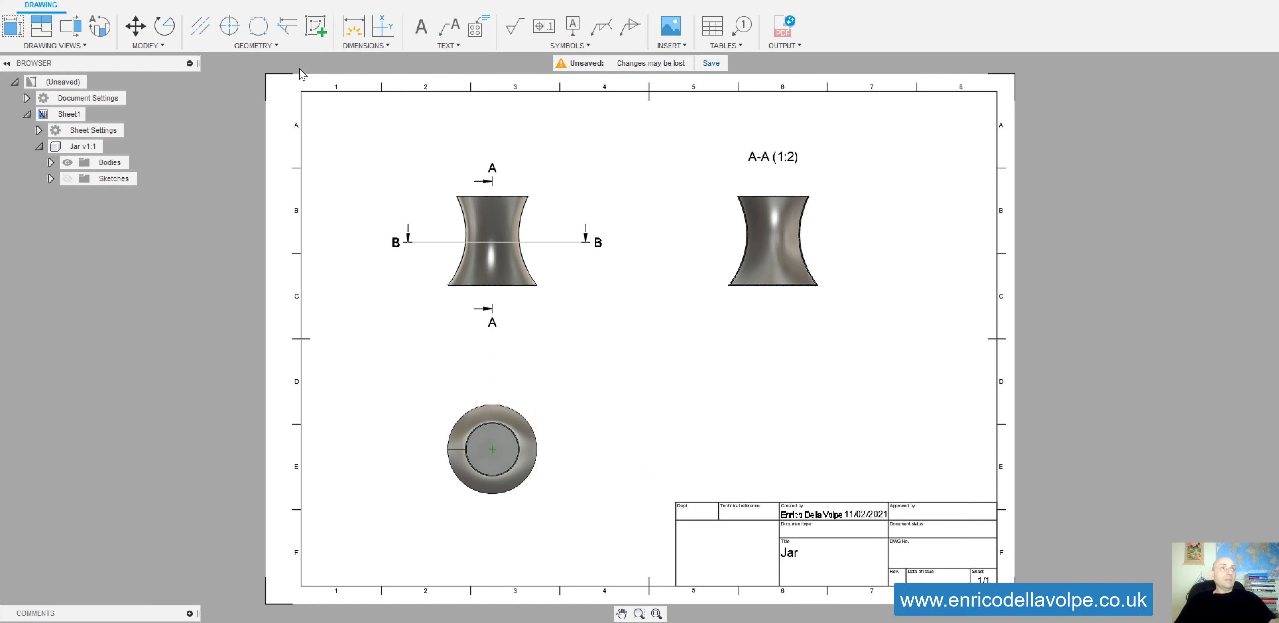
- Dimension the circles of section B-B with diameters Ø100, Ø60.27 and Ø58.26
{"action": "left_click", "coordinate": [354, 25]}
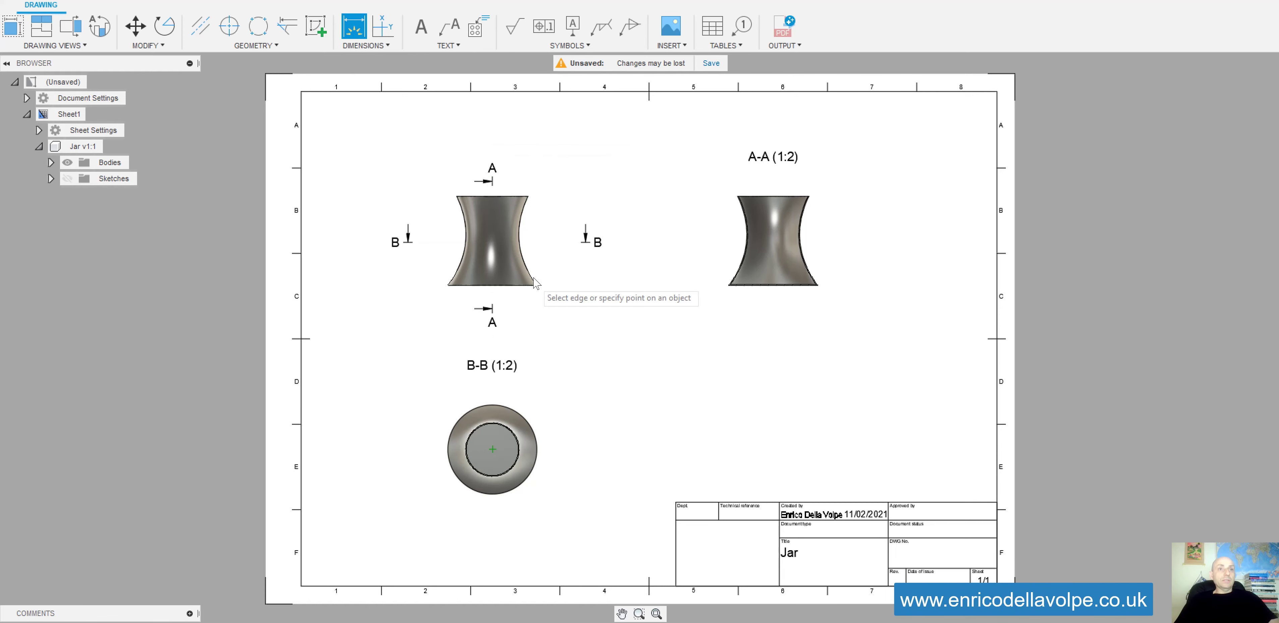
{"action": "scroll", "coordinate": [506, 460], "scroll_direction": "up", "scroll_amount": 3}
{"action": "scroll", "coordinate": [506, 461], "scroll_direction": "up", "scroll_amount": 6}
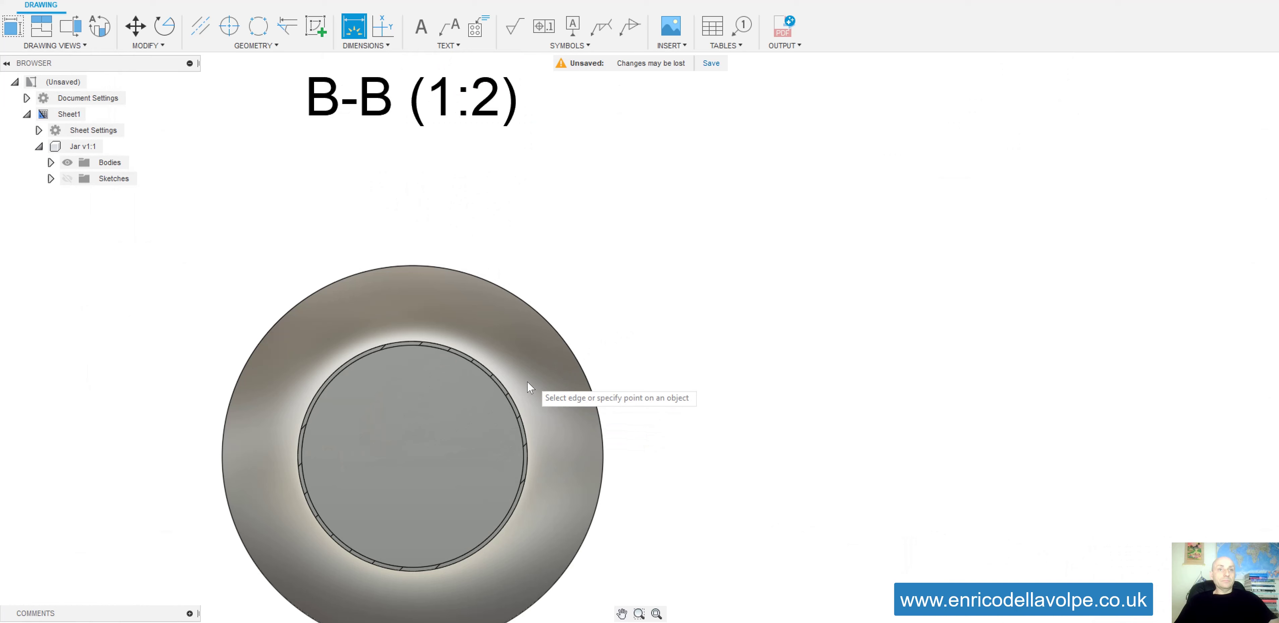
{"action": "left_click", "coordinate": [589, 360]}
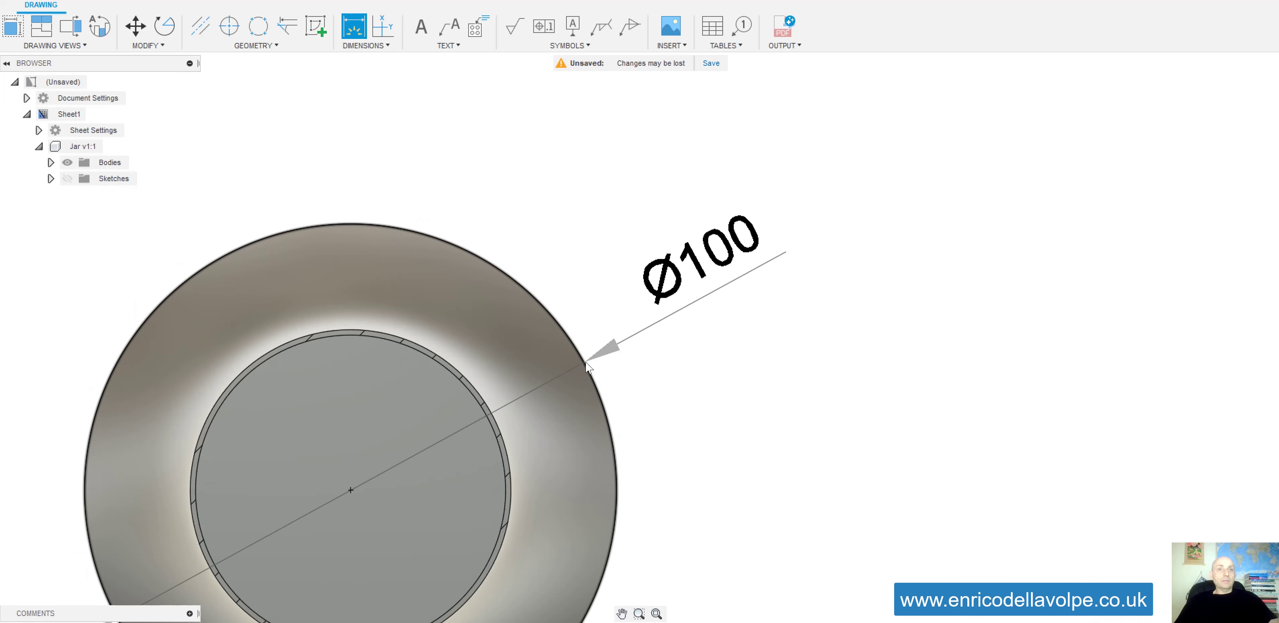
{"action": "left_click", "coordinate": [712, 330]}
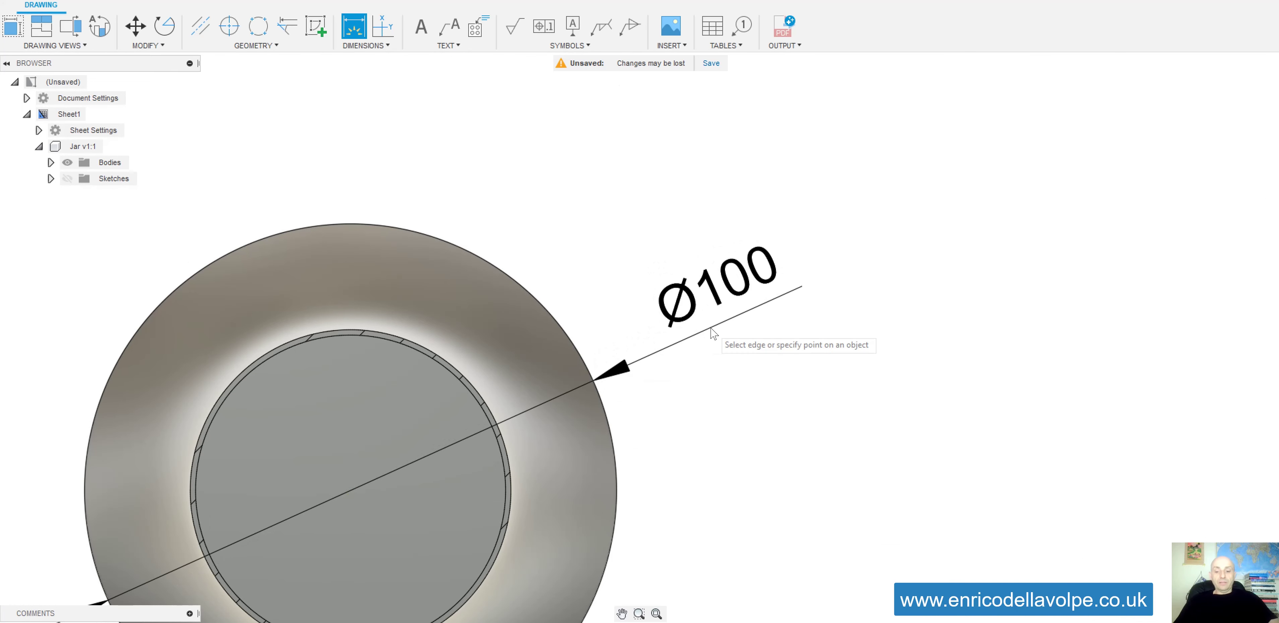
{"action": "scroll", "coordinate": [442, 310], "scroll_direction": "up", "scroll_amount": 3}
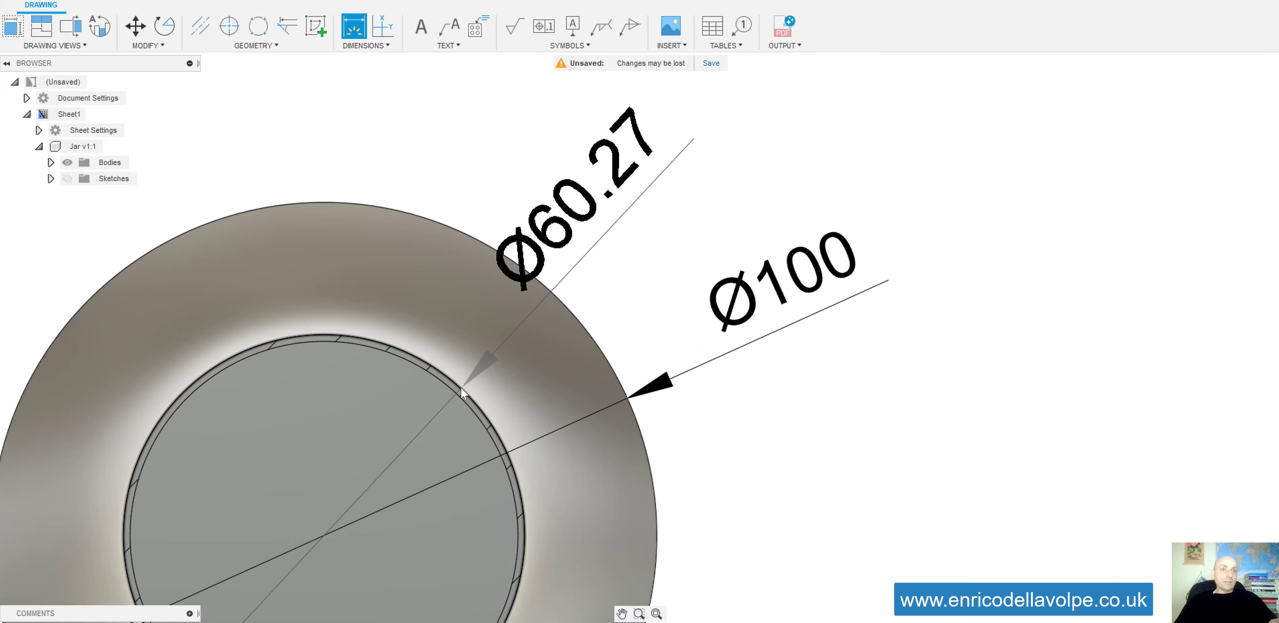
{"action": "scroll", "coordinate": [467, 404], "scroll_direction": "up", "scroll_amount": 3}
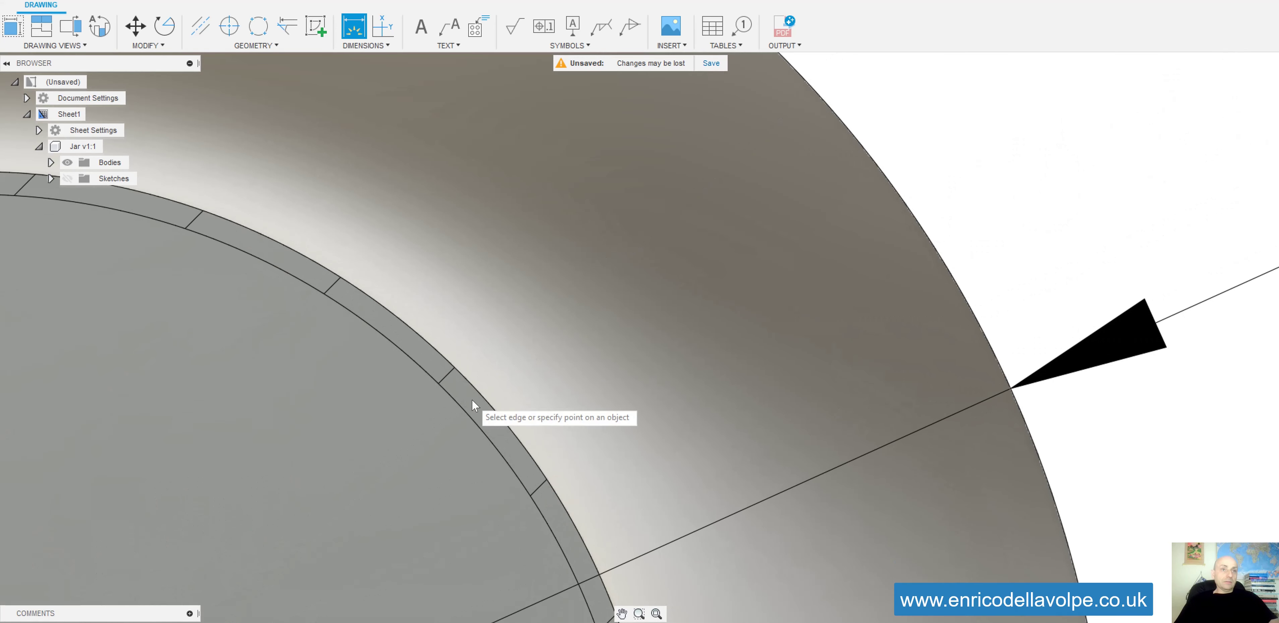
{"action": "scroll", "coordinate": [472, 407], "scroll_direction": "down", "scroll_amount": 3}
{"action": "left_click", "coordinate": [492, 364]}
{"action": "left_click", "coordinate": [624, 272]}
{"action": "left_click", "coordinate": [388, 323]}
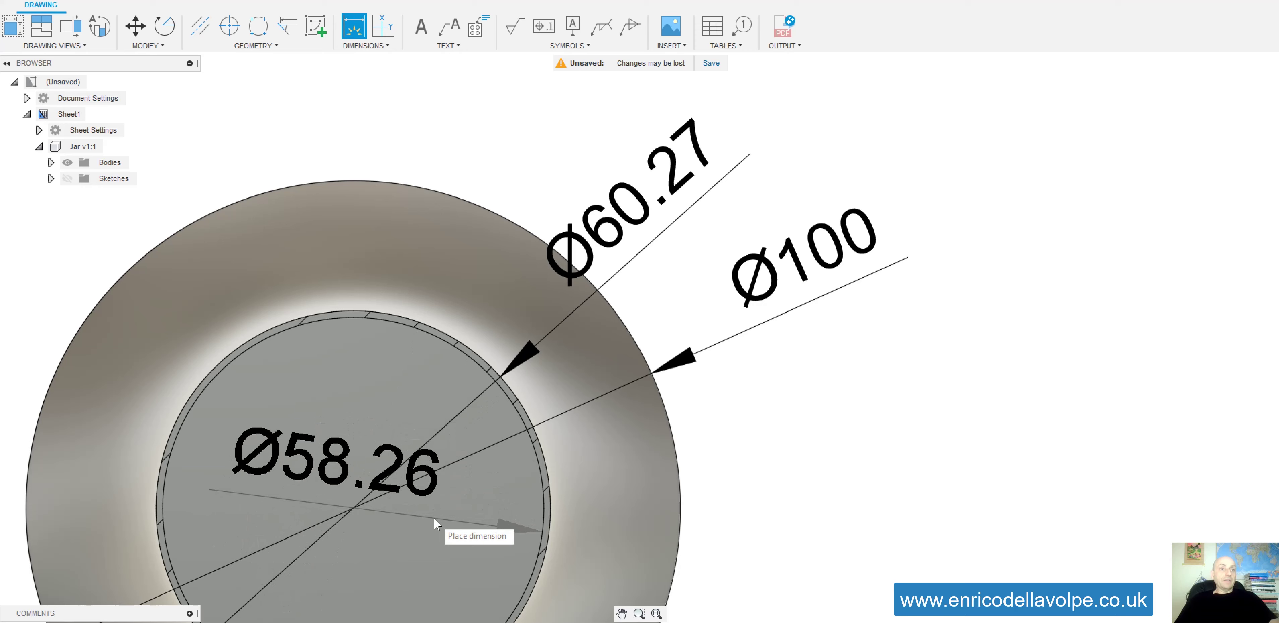
{"action": "left_click", "coordinate": [435, 524]}
- Add the 80 width between the jar's top corners in the front view
{"action": "scroll", "coordinate": [489, 432], "scroll_direction": "down", "scroll_amount": 5}
{"action": "scroll", "coordinate": [485, 425], "scroll_direction": "down", "scroll_amount": 5}
{"action": "scroll", "coordinate": [422, 108], "scroll_direction": "up", "scroll_amount": 8}
{"action": "left_click", "coordinate": [434, 137]}
{"action": "scroll", "coordinate": [826, 143], "scroll_direction": "down", "scroll_amount": 5}
{"action": "scroll", "coordinate": [826, 147], "scroll_direction": "up", "scroll_amount": 2}
{"action": "left_click", "coordinate": [820, 144]}
- Add the 100 width between the jar's bottom corners, placed below the front view
{"action": "scroll", "coordinate": [769, 107], "scroll_direction": "down", "scroll_amount": 2}
{"action": "scroll", "coordinate": [770, 109], "scroll_direction": "down", "scroll_amount": 2}
{"action": "left_click", "coordinate": [804, 272]}
{"action": "scroll", "coordinate": [805, 272], "scroll_direction": "up", "scroll_amount": 5}
{"action": "left_click", "coordinate": [450, 255]}
{"action": "left_click", "coordinate": [419, 314]}
{"action": "scroll", "coordinate": [417, 318], "scroll_direction": "down", "scroll_amount": 2}
{"action": "scroll", "coordinate": [417, 317], "scroll_direction": "down", "scroll_amount": 3}
{"action": "scroll", "coordinate": [734, 305], "scroll_direction": "up", "scroll_amount": 4}
{"action": "scroll", "coordinate": [726, 304], "scroll_direction": "up", "scroll_amount": 6}
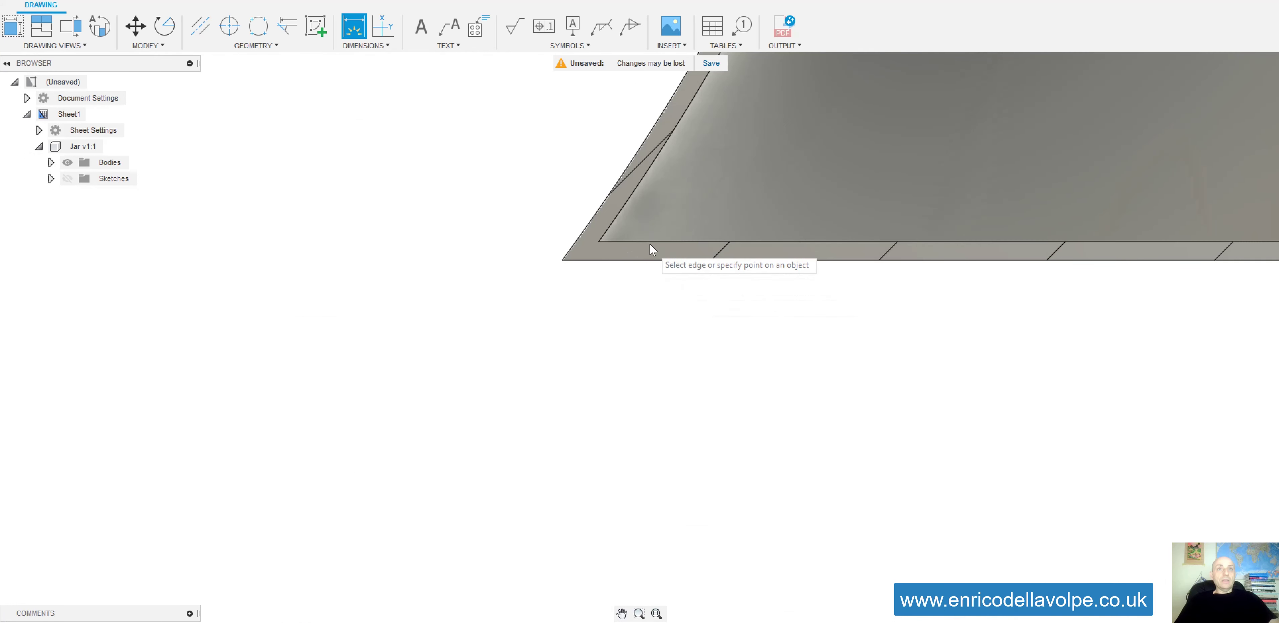
{"action": "left_click", "coordinate": [649, 243]}
{"action": "scroll", "coordinate": [649, 266], "scroll_direction": "down", "scroll_amount": 8}
{"action": "key", "text": "Escape"}
{"action": "scroll", "coordinate": [759, 311], "scroll_direction": "down", "scroll_amount": 2}
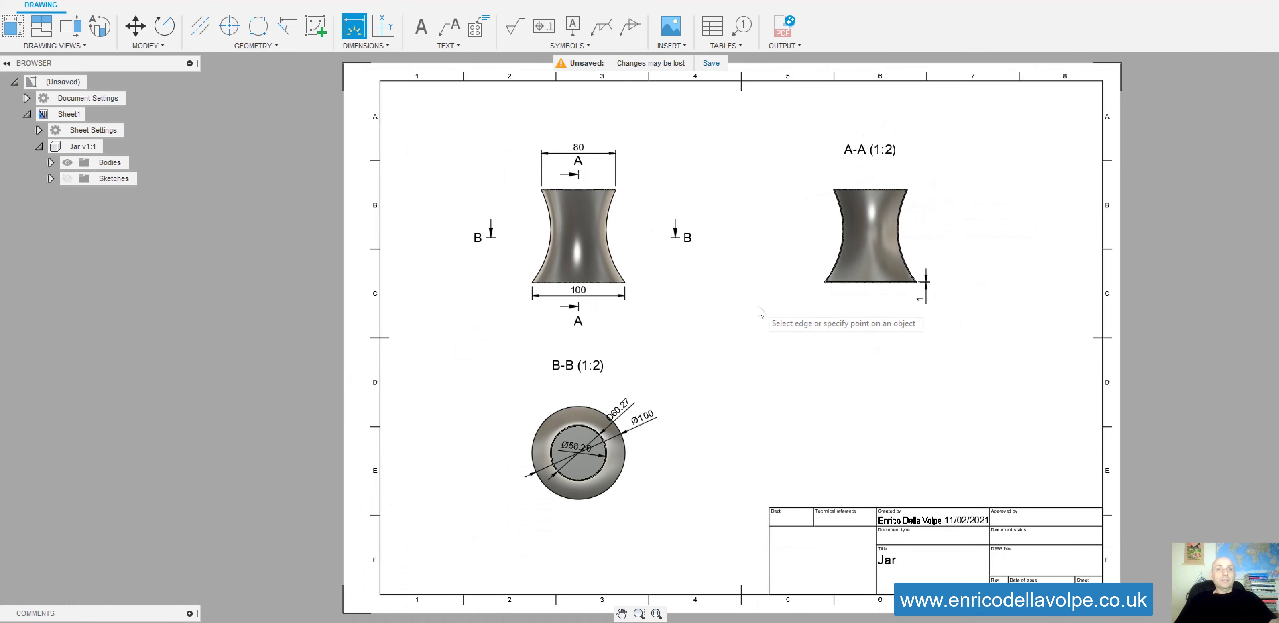